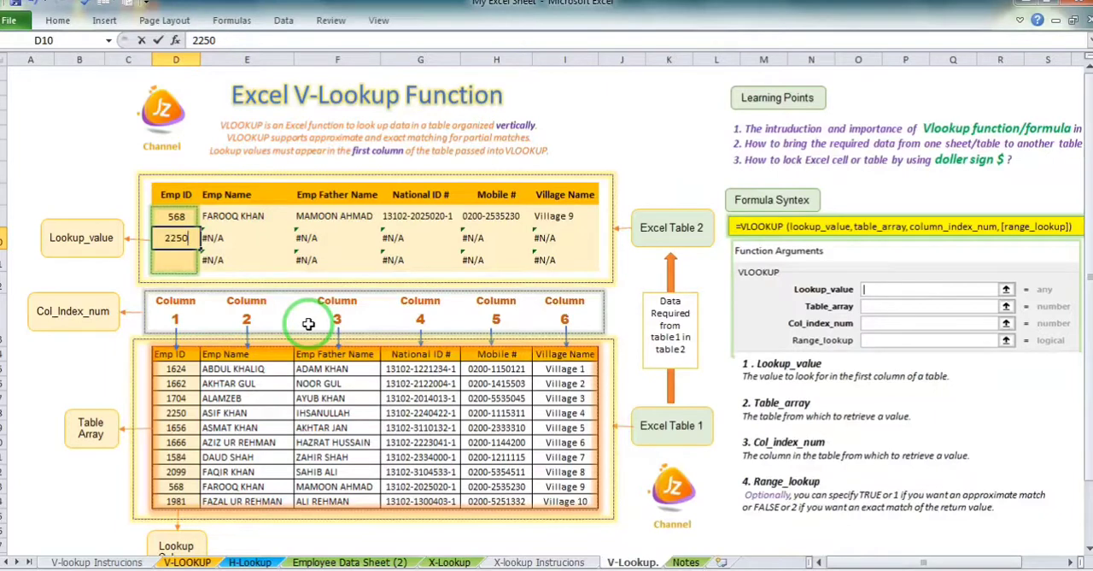
Enter employee IDs in D9:D11 of Excel Table 2, and test D10 with an ID missing from Table 1
key(Return)
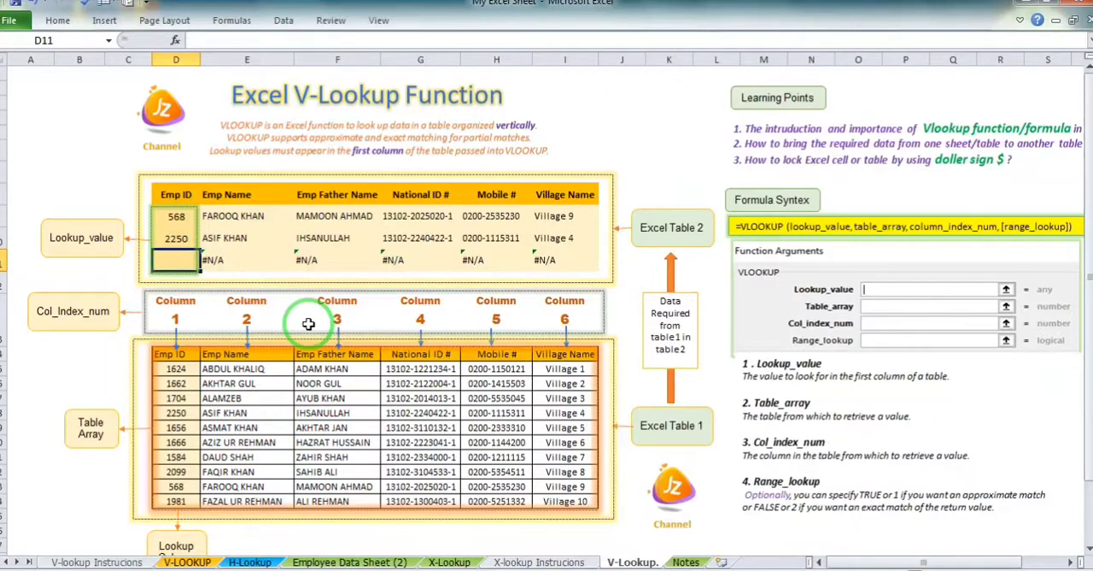
key(Return)
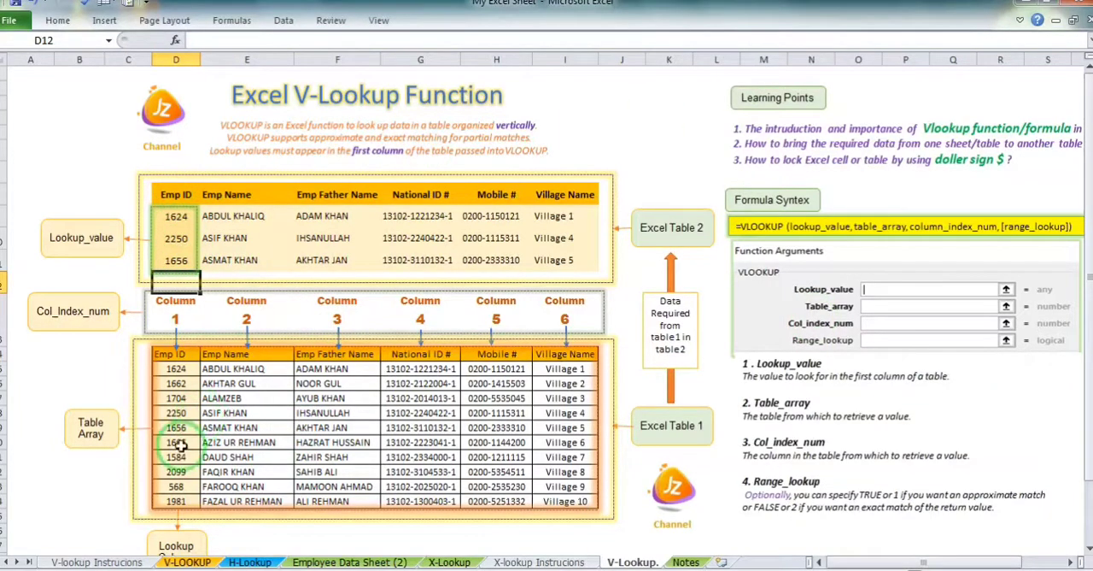
click(178, 237)
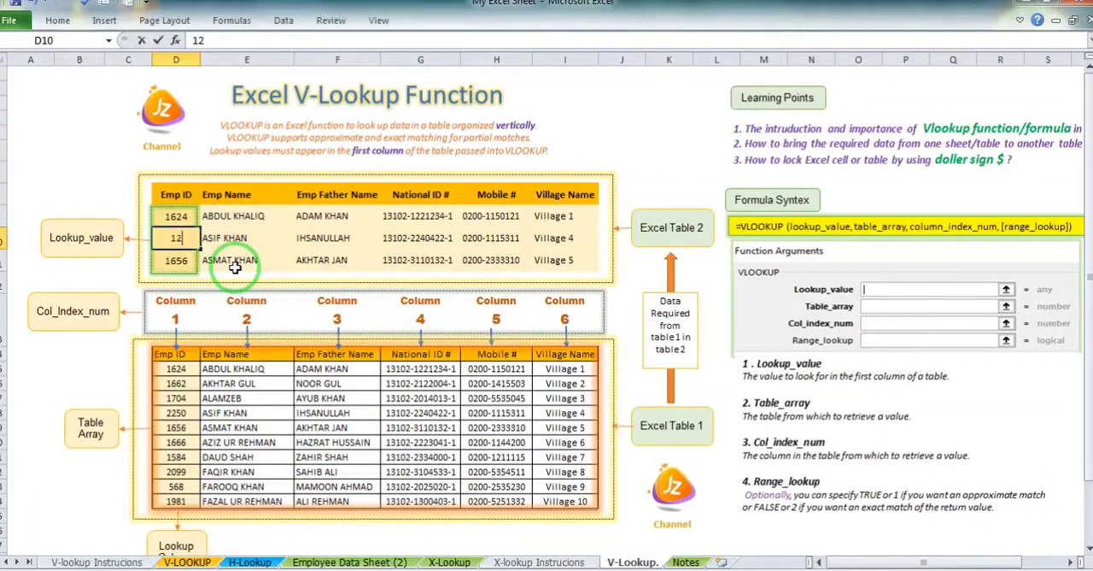
key(Return)
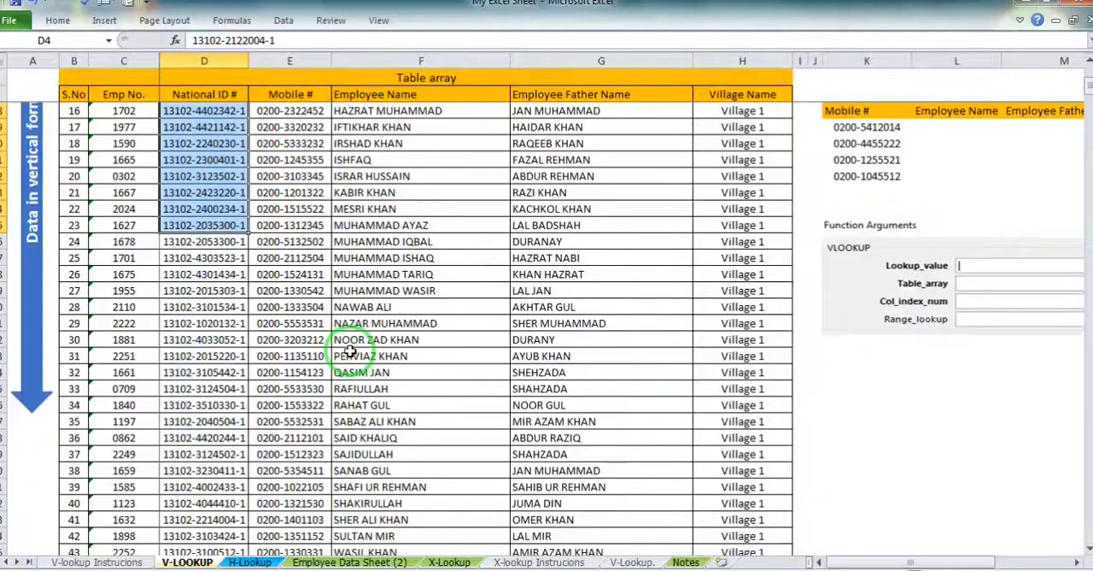
Examine the employee table array and the lookup-by-employee-number table on the V-LOOKUP sheet
scroll(361, 342, up, 5)
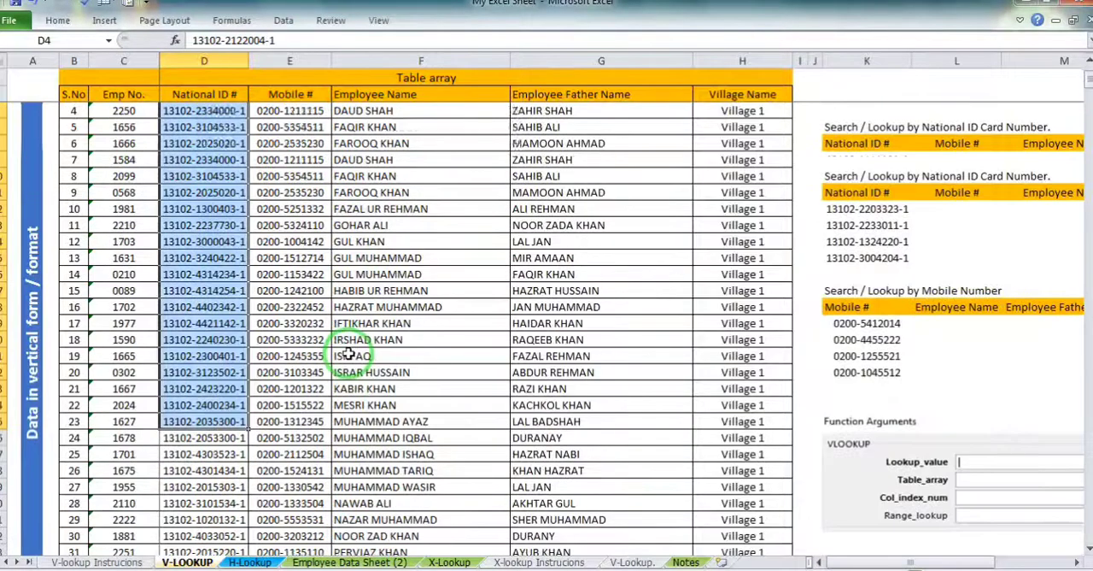
click(359, 192)
click(368, 209)
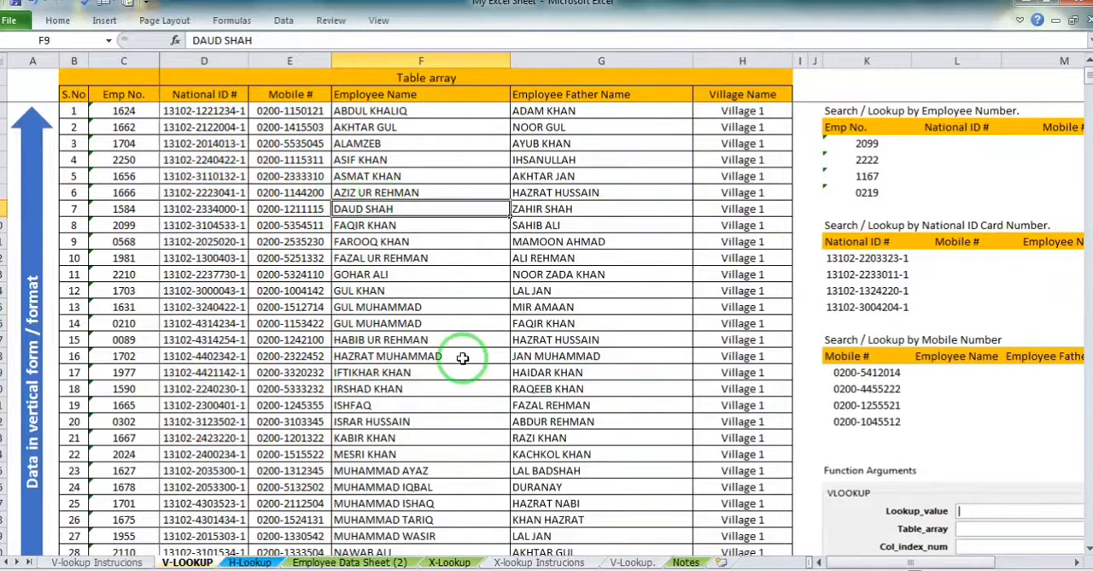
click(880, 143)
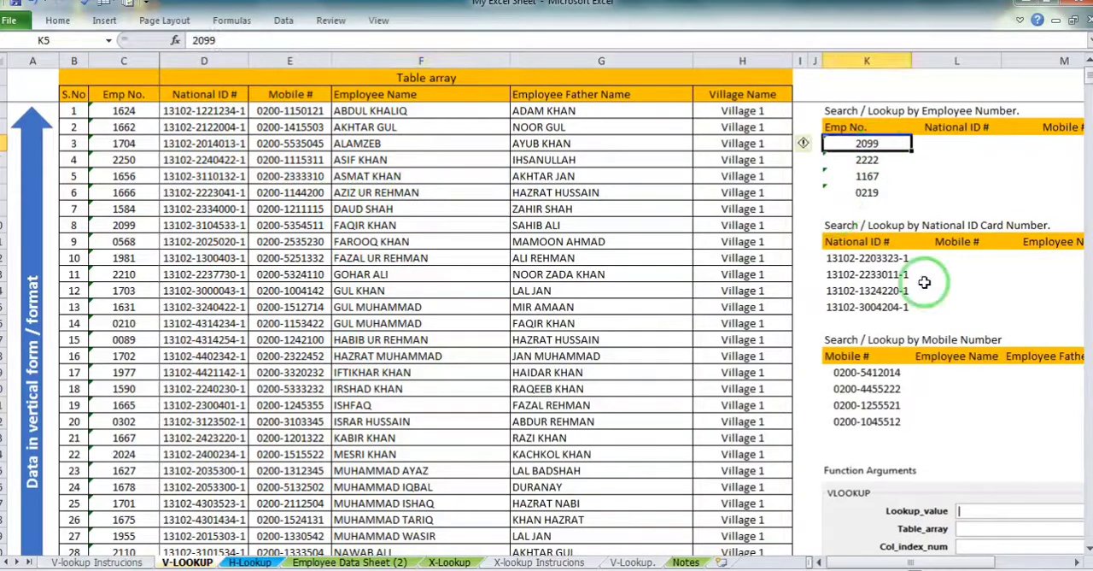
click(1077, 564)
click(605, 144)
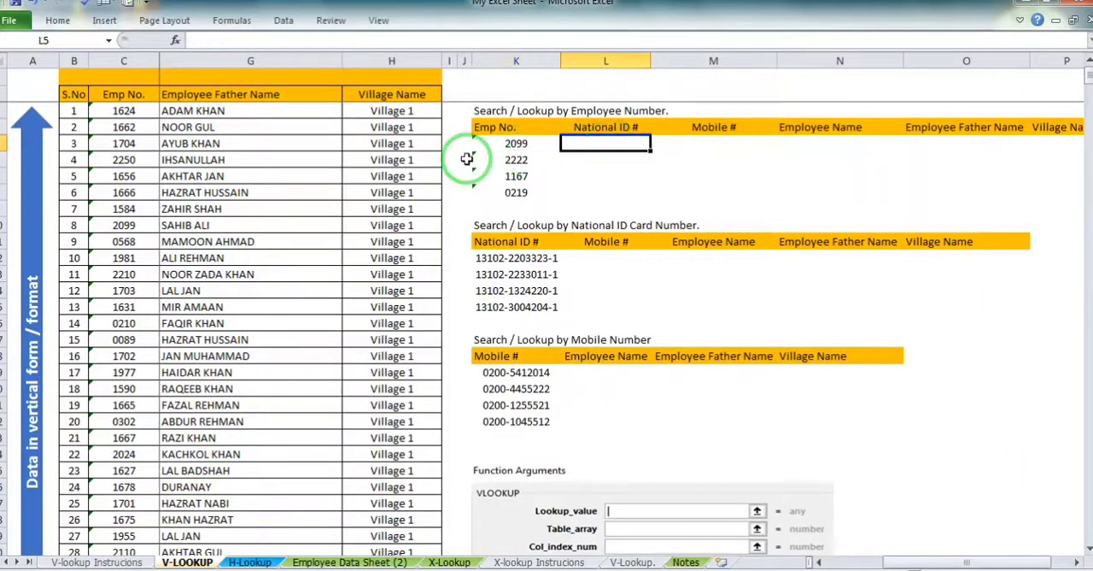
click(183, 159)
click(571, 146)
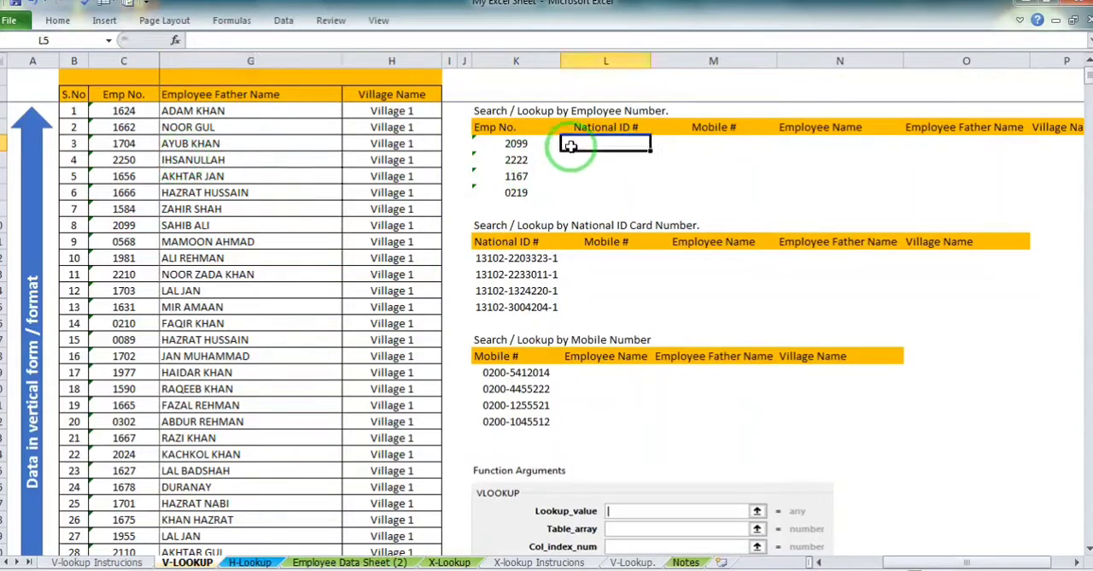
click(516, 143)
Insert a VLOOKUP function in cell L5, the first National ID # cell of the lookup-by-employee-number table
click(600, 141)
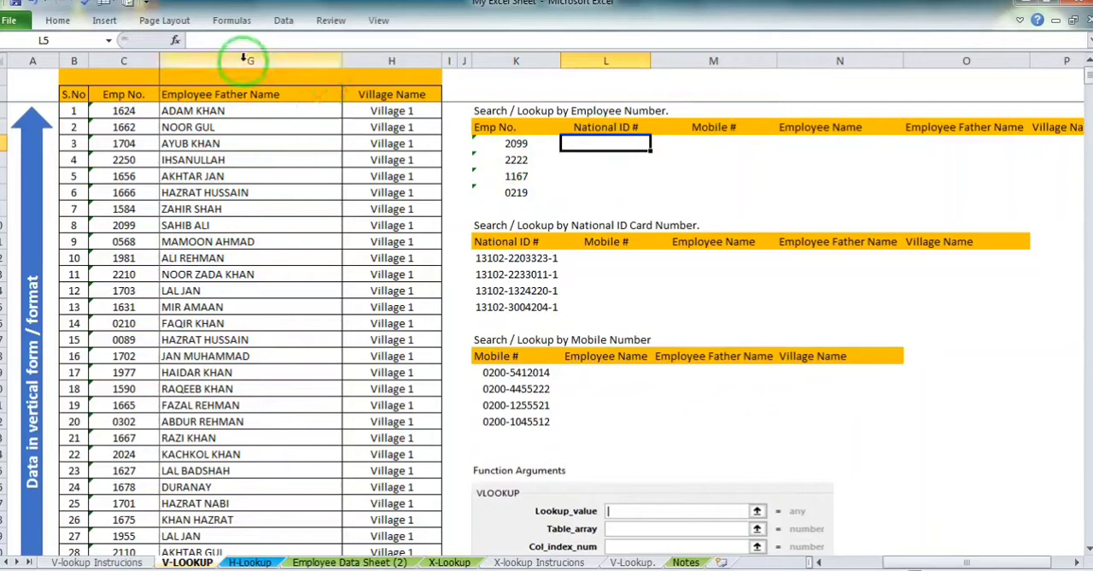
click(245, 25)
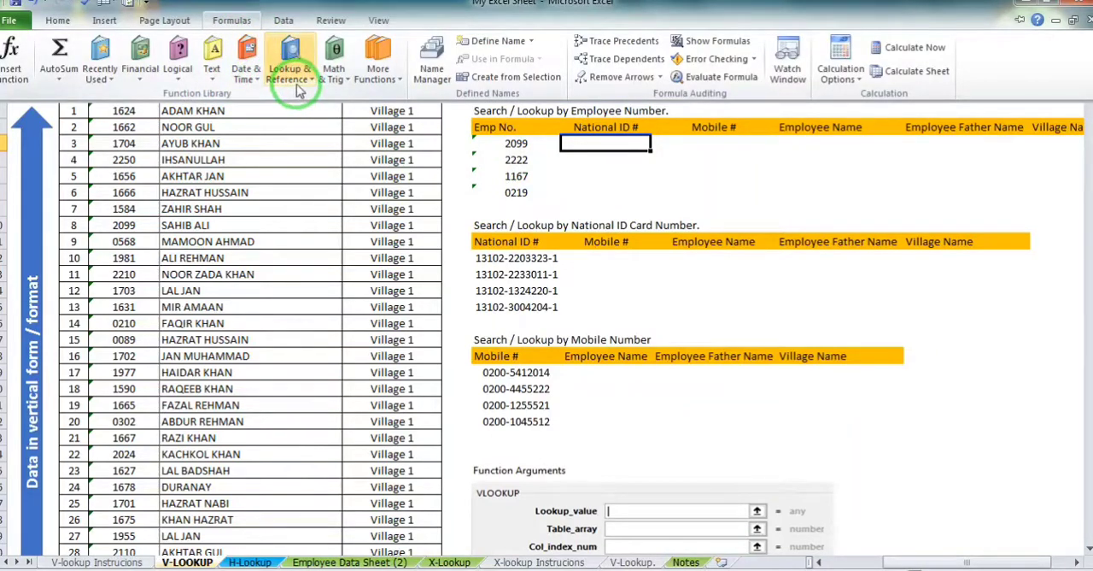
click(233, 23)
click(233, 24)
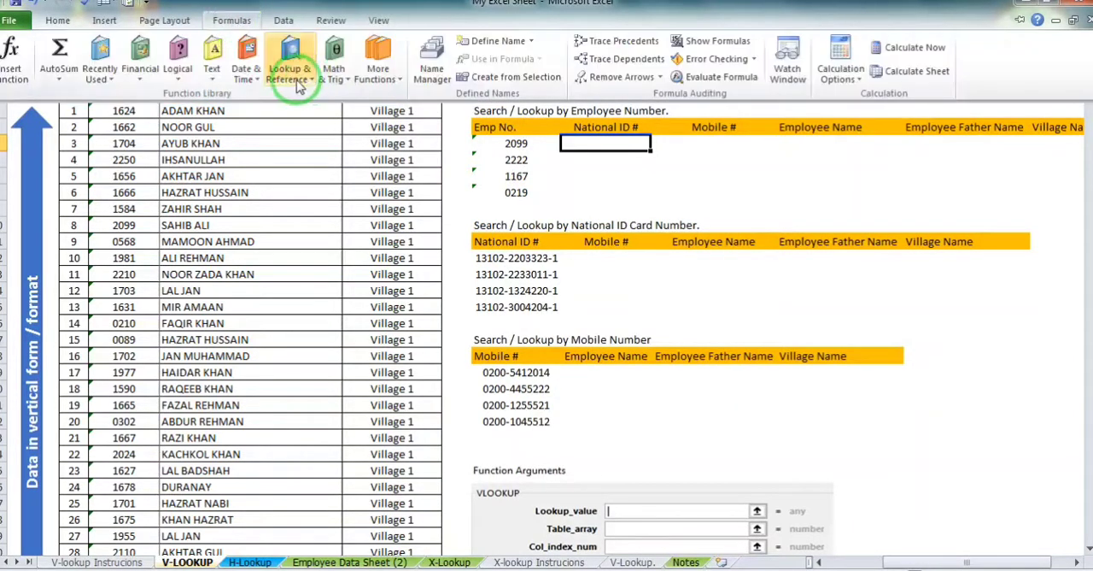
click(289, 68)
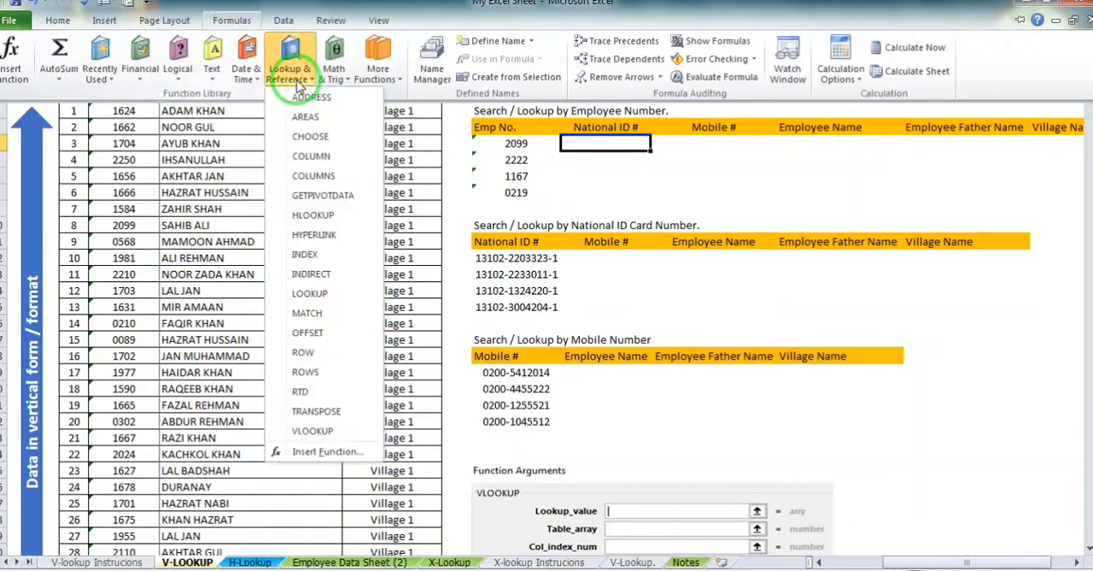
click(316, 433)
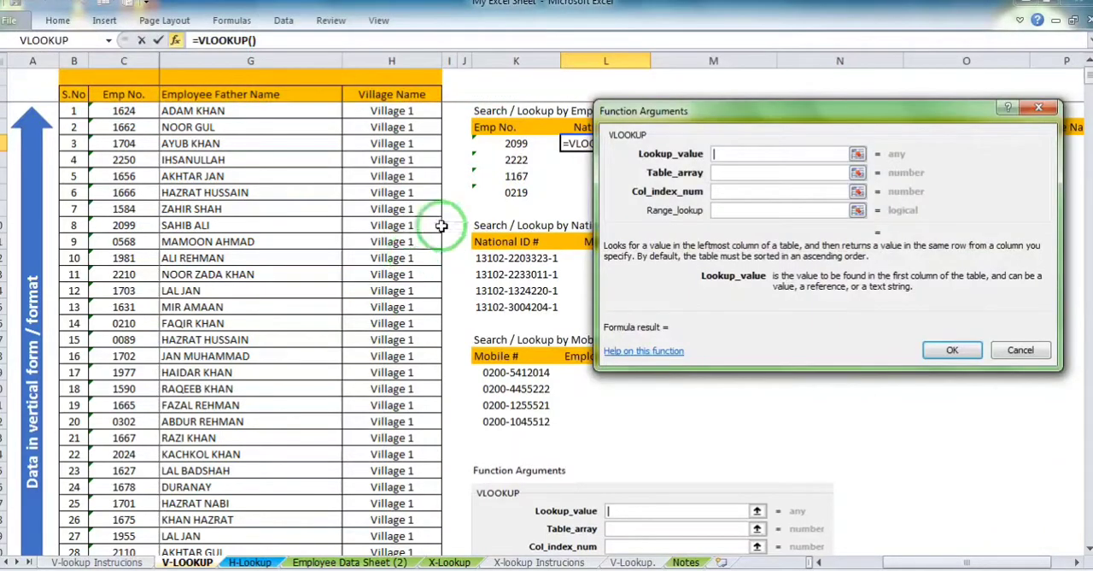
Set the VLOOKUP's Lookup_value to K5 and its Table_array to C2:H689
mouse_move(908, 564)
mouse_down()
mouse_move(871, 563)
mouse_move(911, 560)
mouse_up()
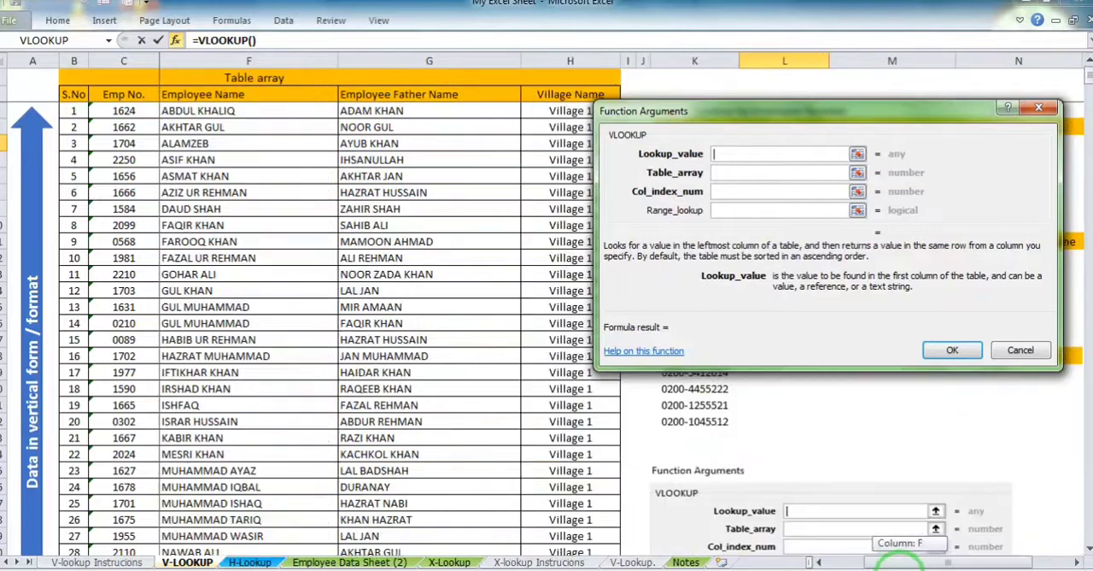
drag(816, 111, 843, 273)
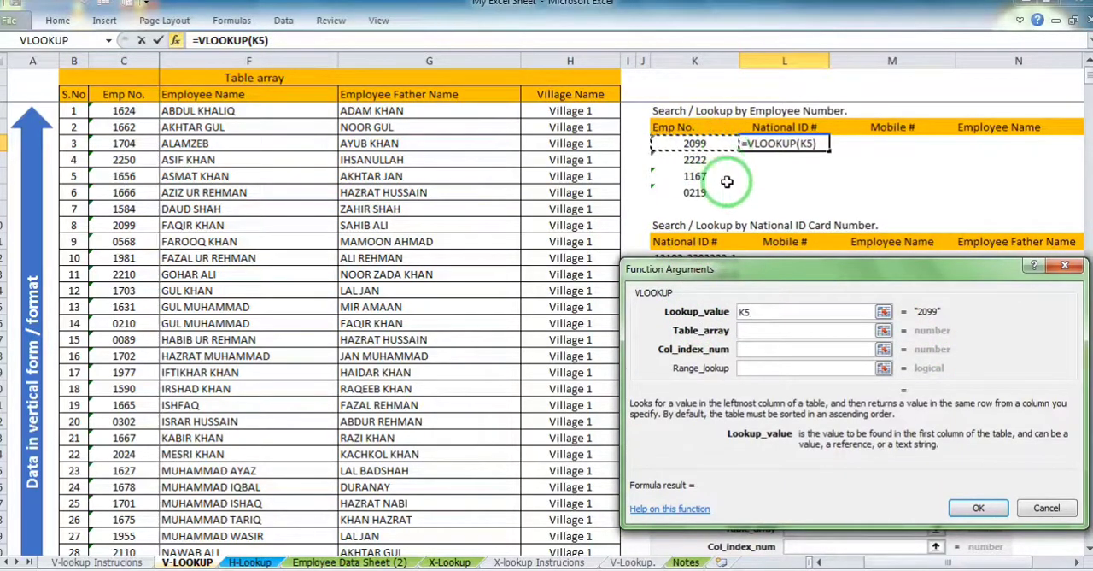
click(775, 331)
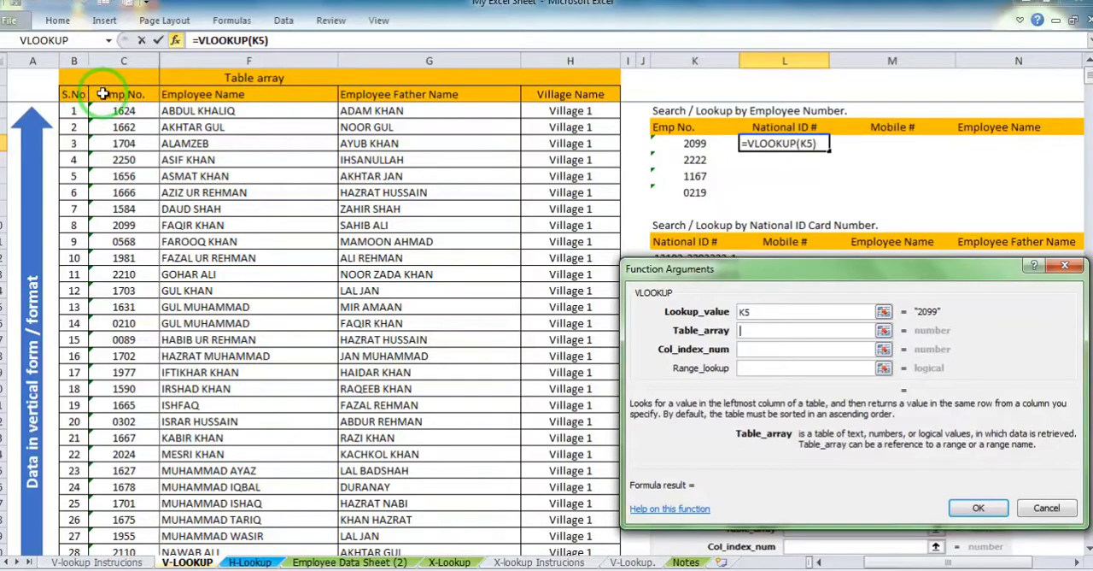
drag(96, 95, 709, 511)
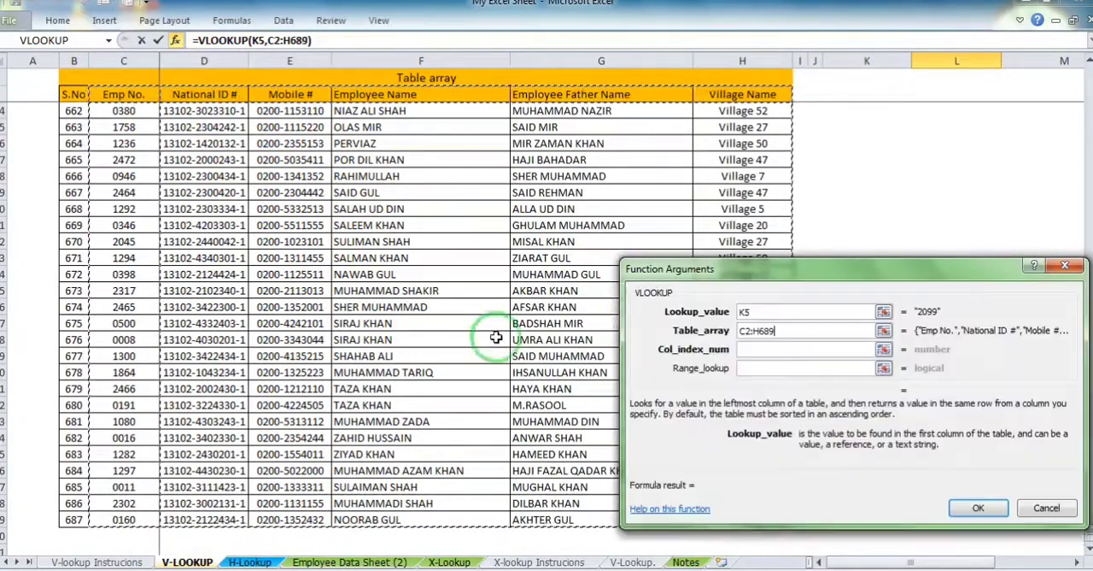
Lock the Table_array as $C$2:$H$689 and fix only the column of the Lookup_value as $K5
scroll(431, 269, up, 20)
scroll(430, 270, up, 20)
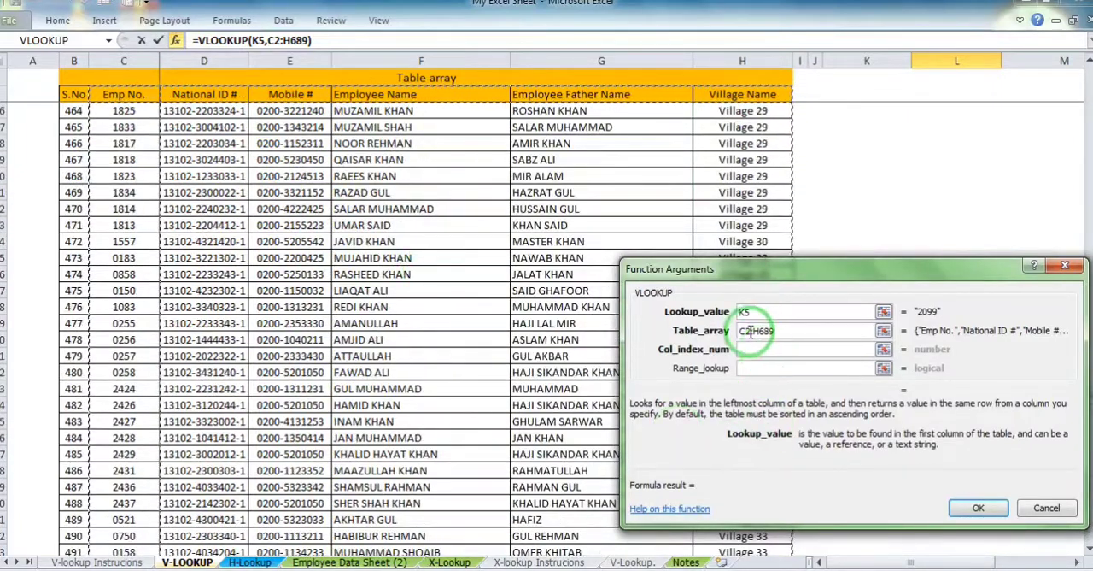
key(F4)
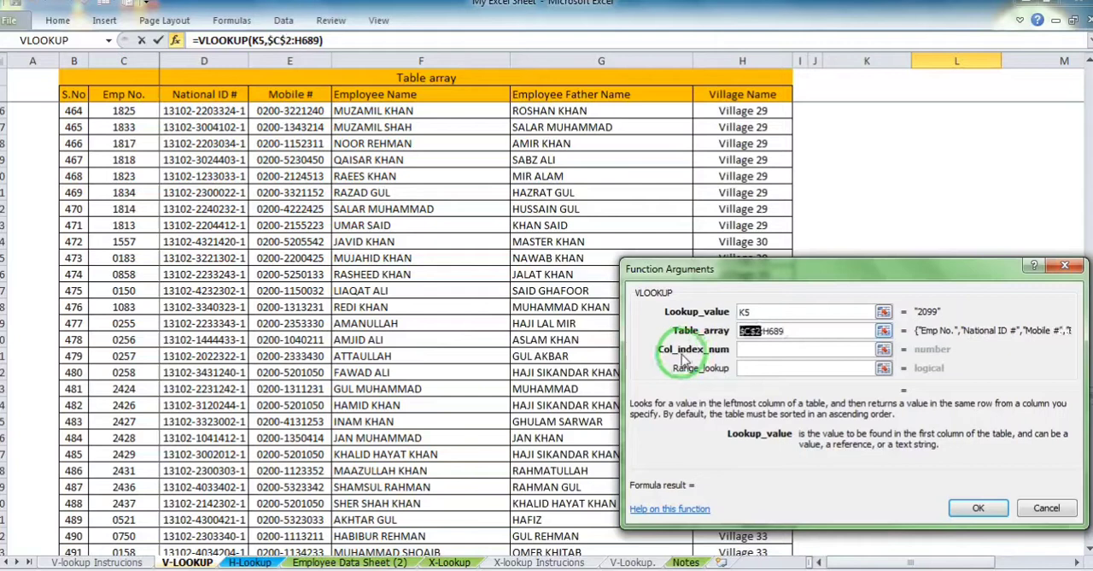
click(769, 331)
key(F4)
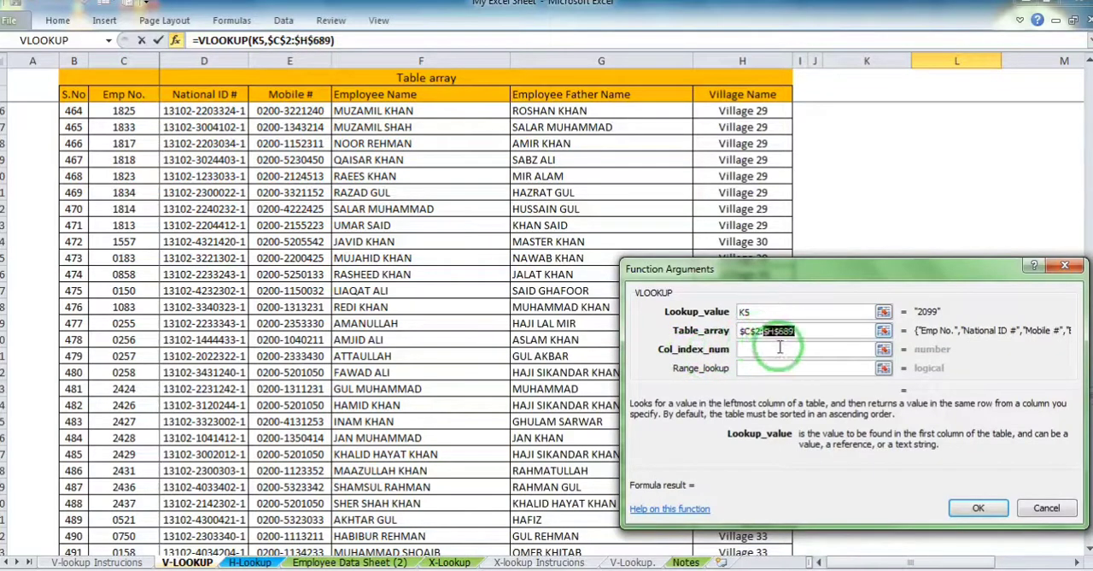
click(754, 314)
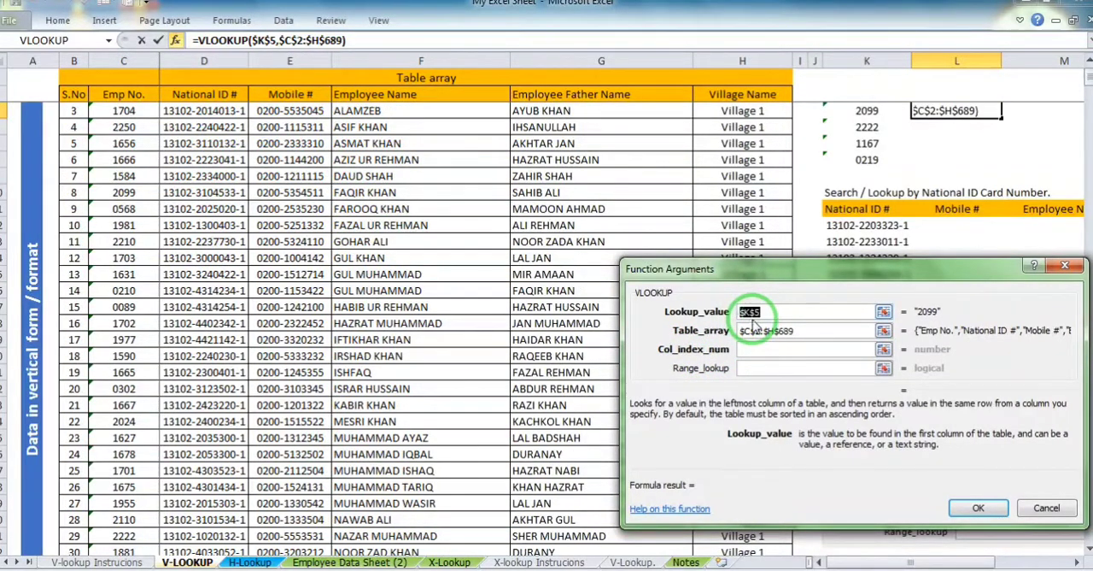
key(F4)
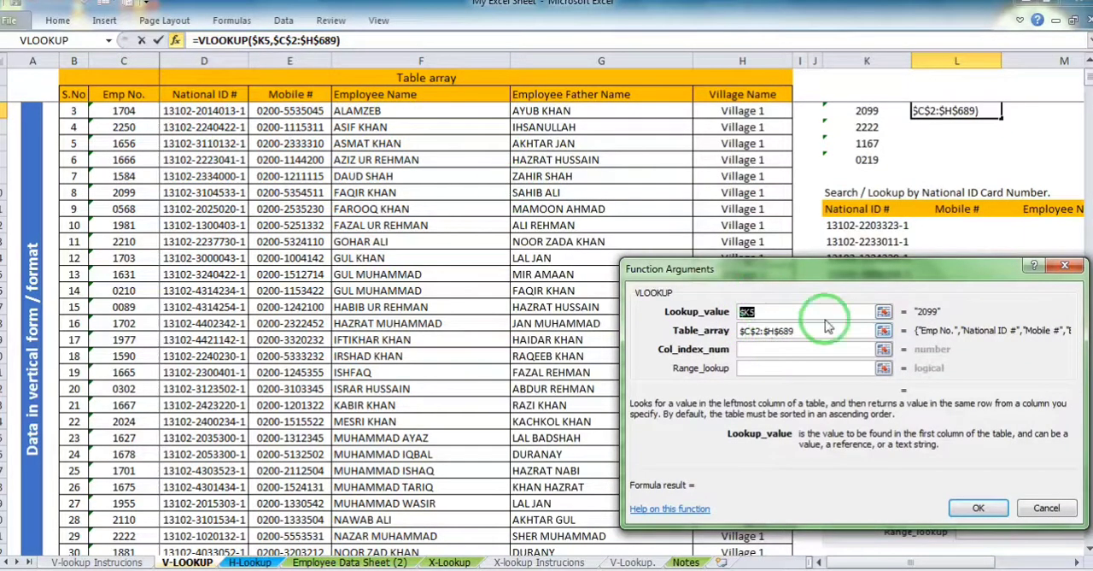
Set the Col_index_num to 2 and the Range_lookup to 0 for an exact match
click(810, 349)
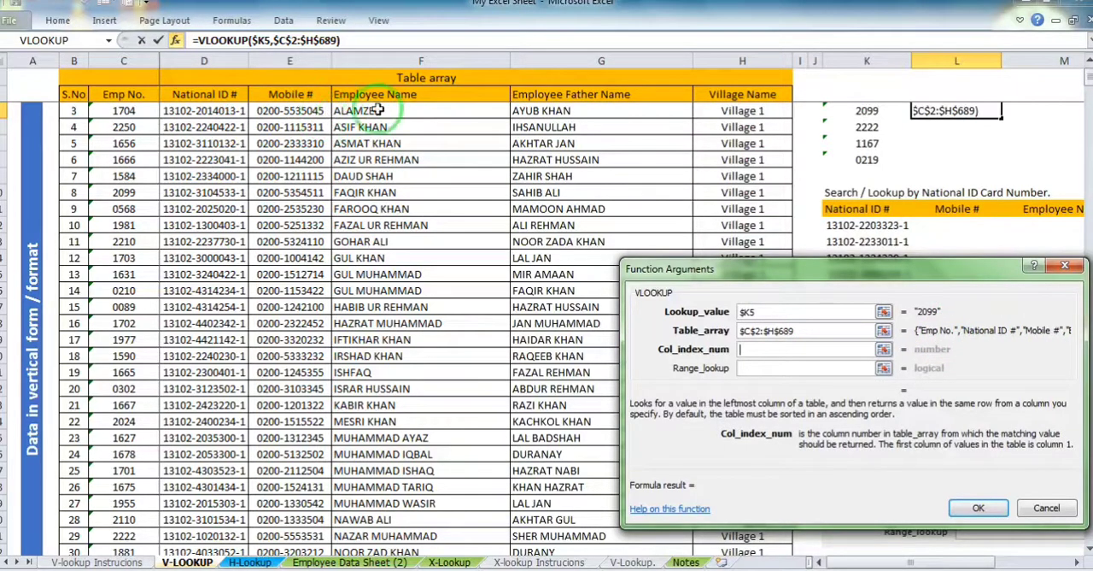
scroll(808, 213, up, 1)
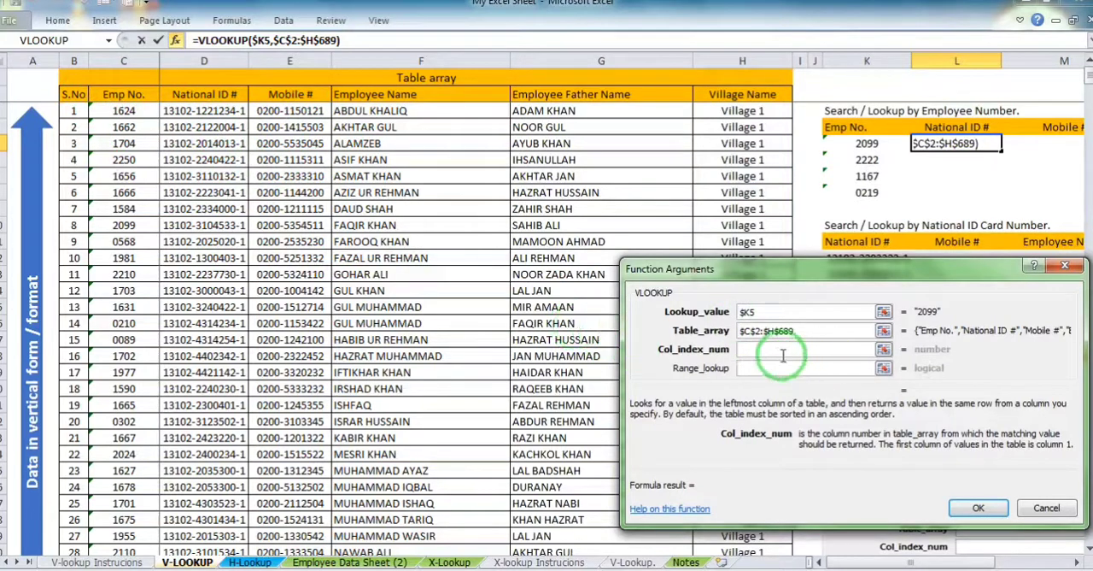
text(2)
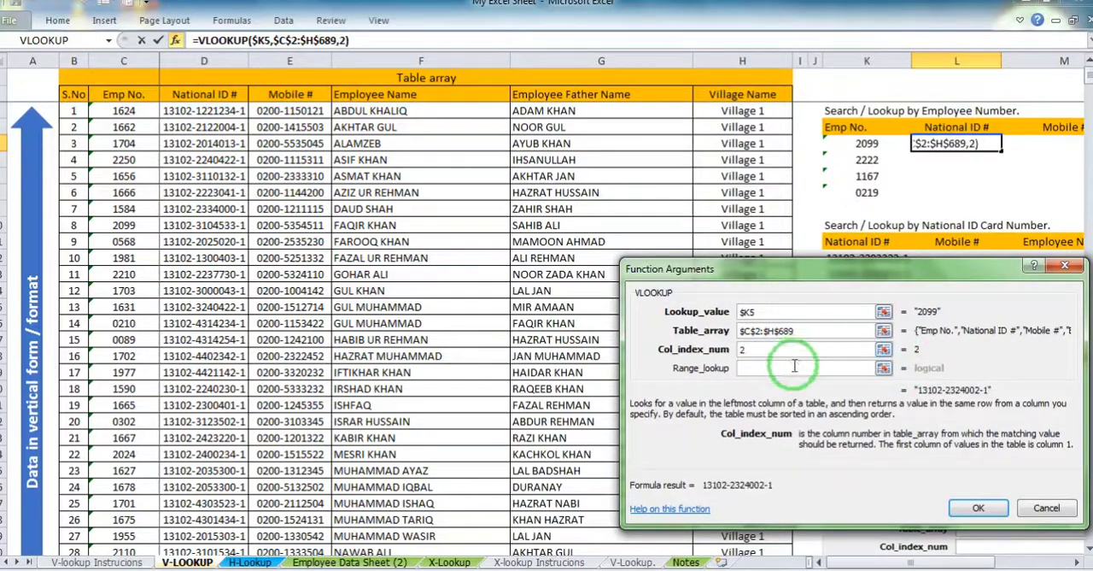
key(Tab)
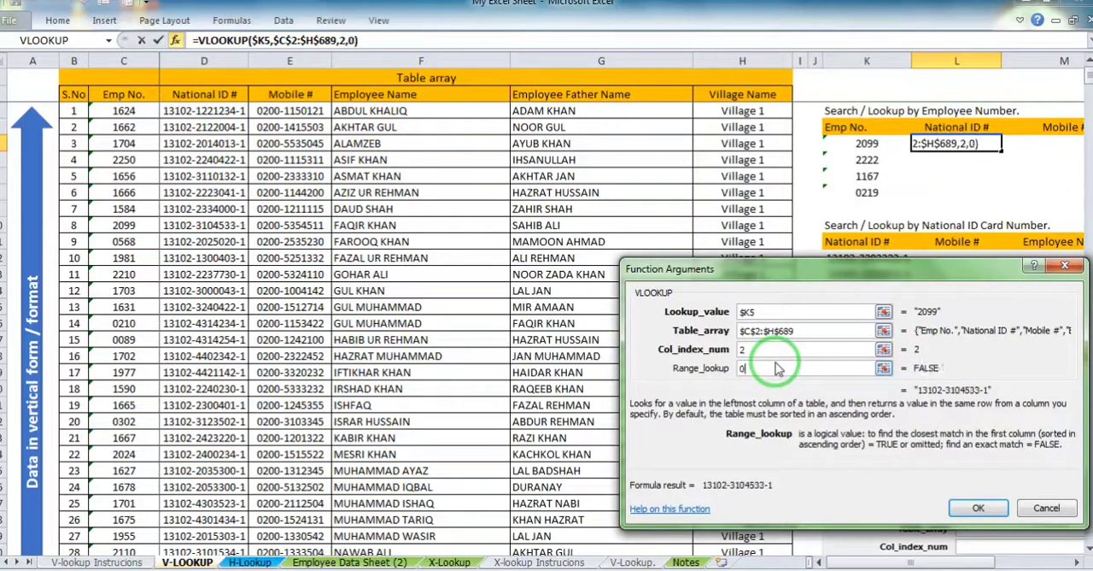
Try false as the VLOOKUP's Range_lookup argument
key(BackSpace)
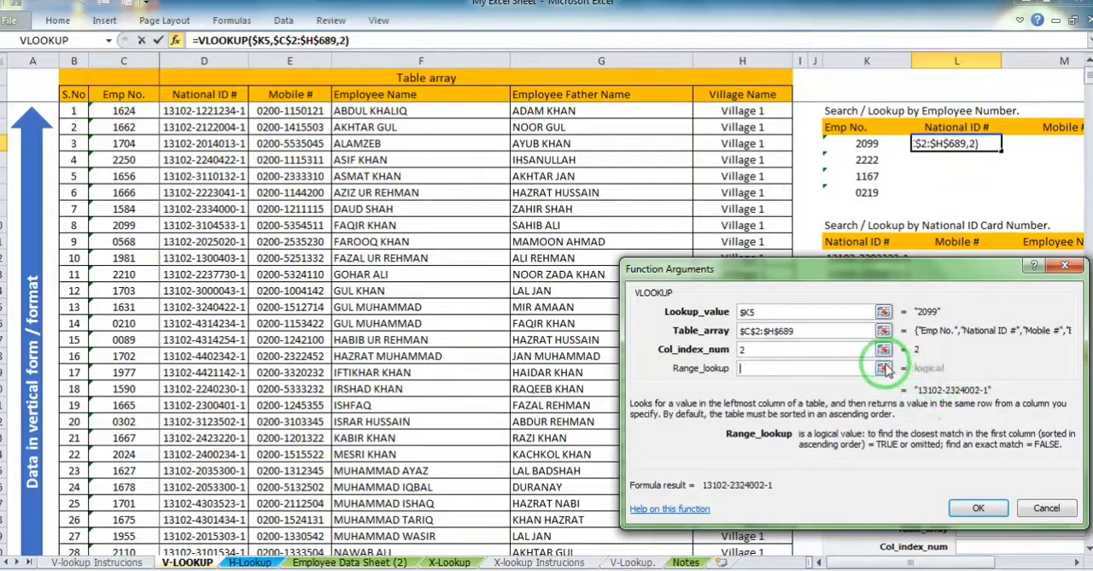
text(falze)
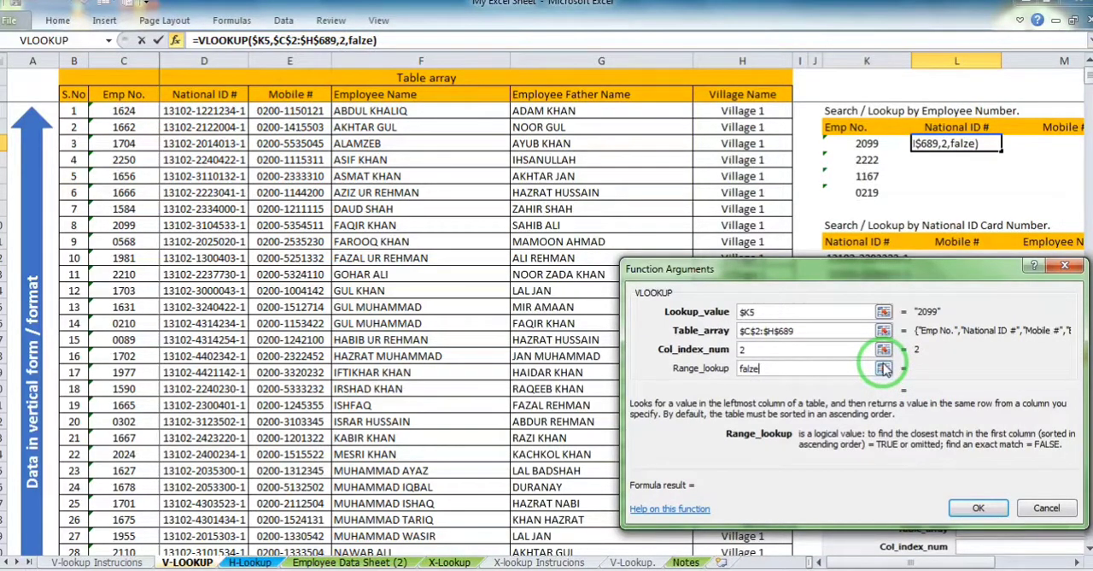
key(BackSpace)
key(BackSpace)
text(s)
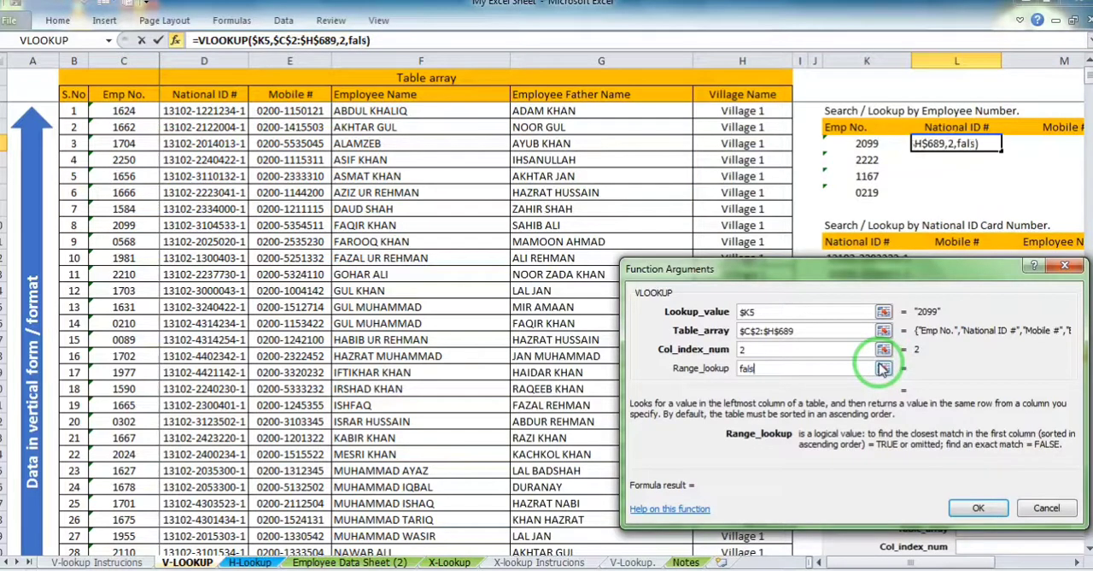
text(e)
click(815, 349)
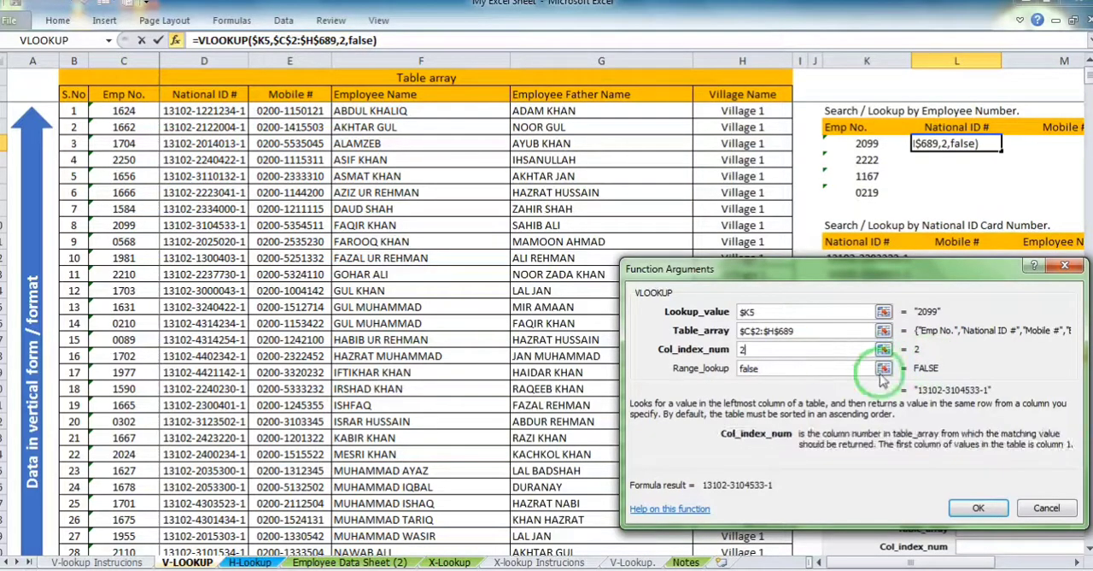
click(804, 368)
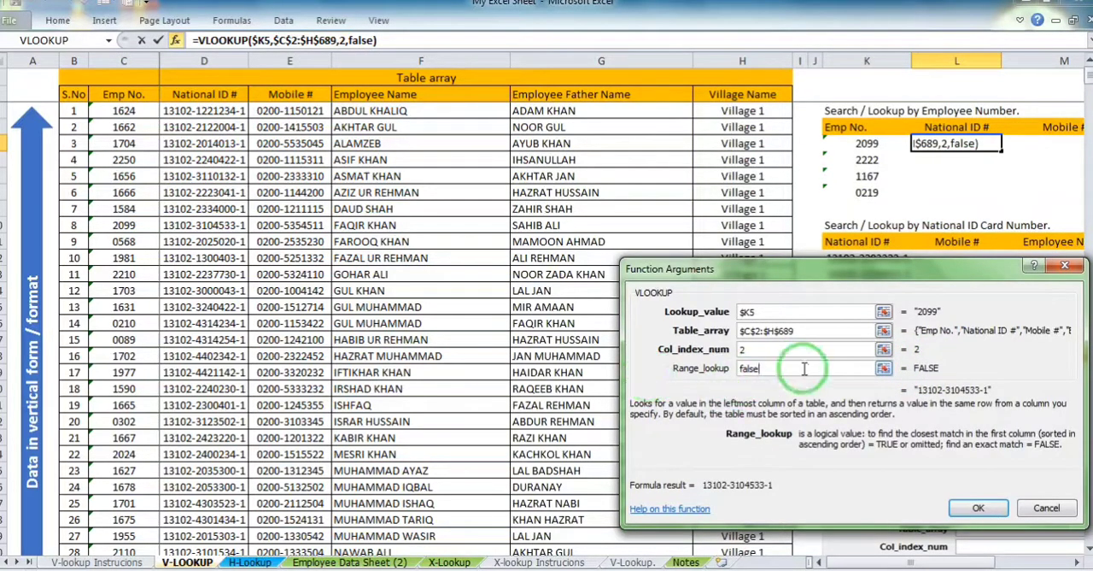
Use 0 as the Range_lookup and complete the VLOOKUP formula in L5
drag(804, 368, 729, 363)
text(0)
click(970, 510)
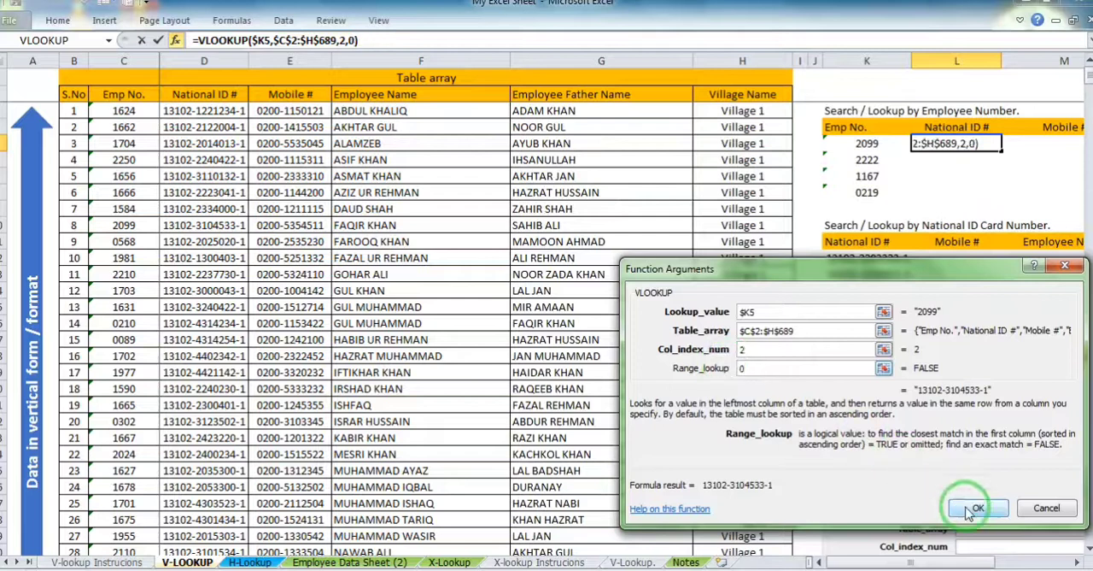
key(Return)
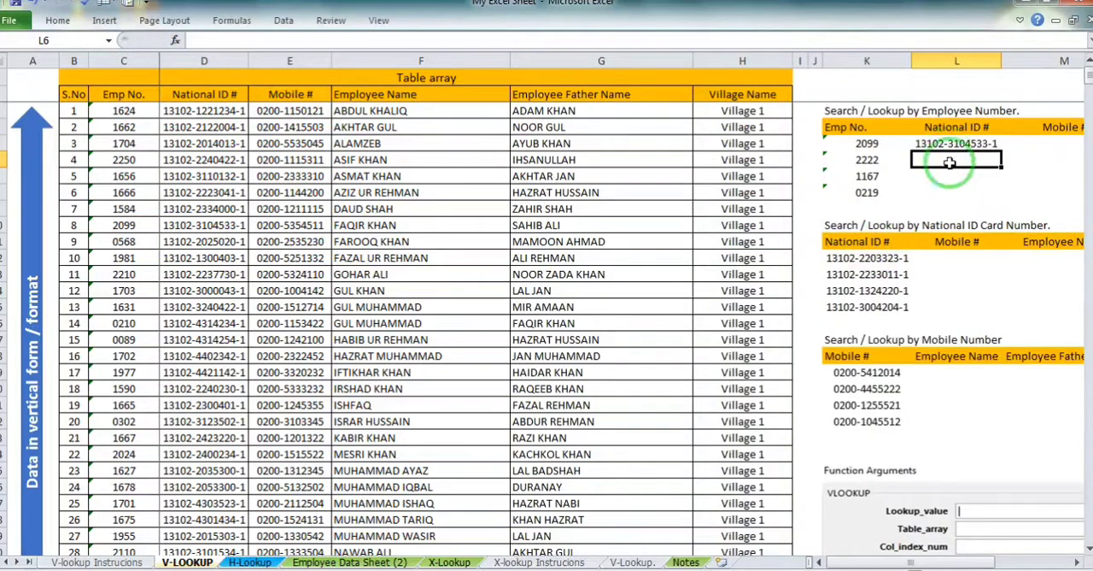
click(1077, 562)
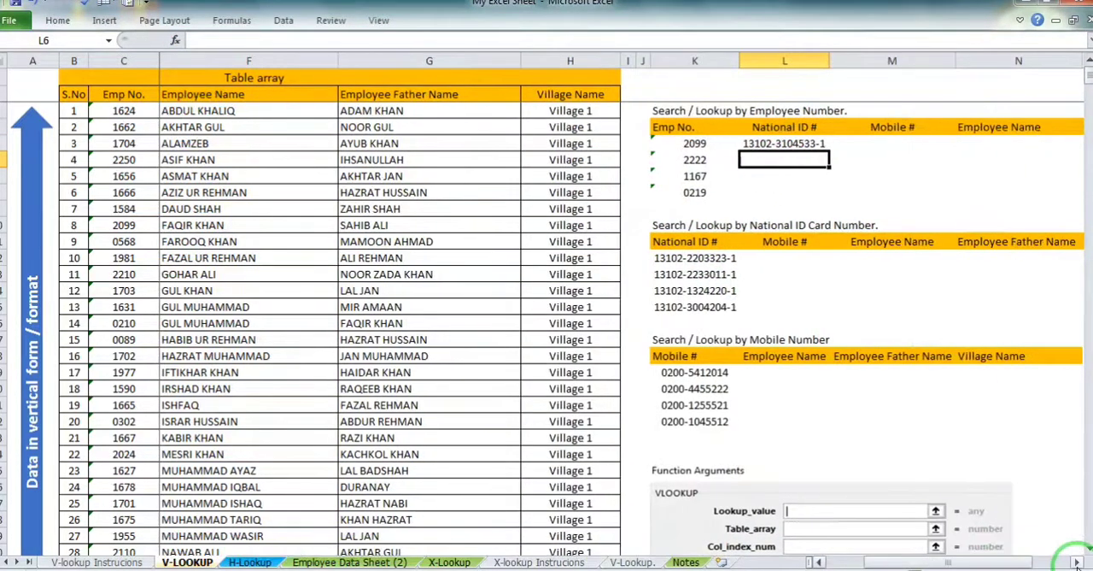
Fill the VLOOKUP formula from L5 across to P5 in the lookup-by-employee-number table
click(1077, 562)
click(461, 144)
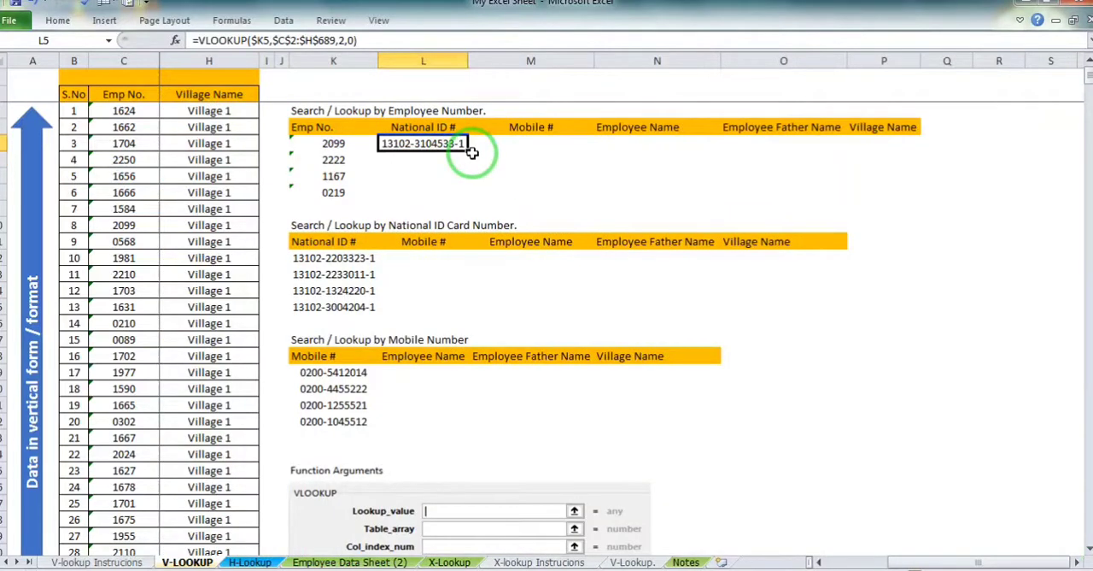
drag(467, 150, 883, 185)
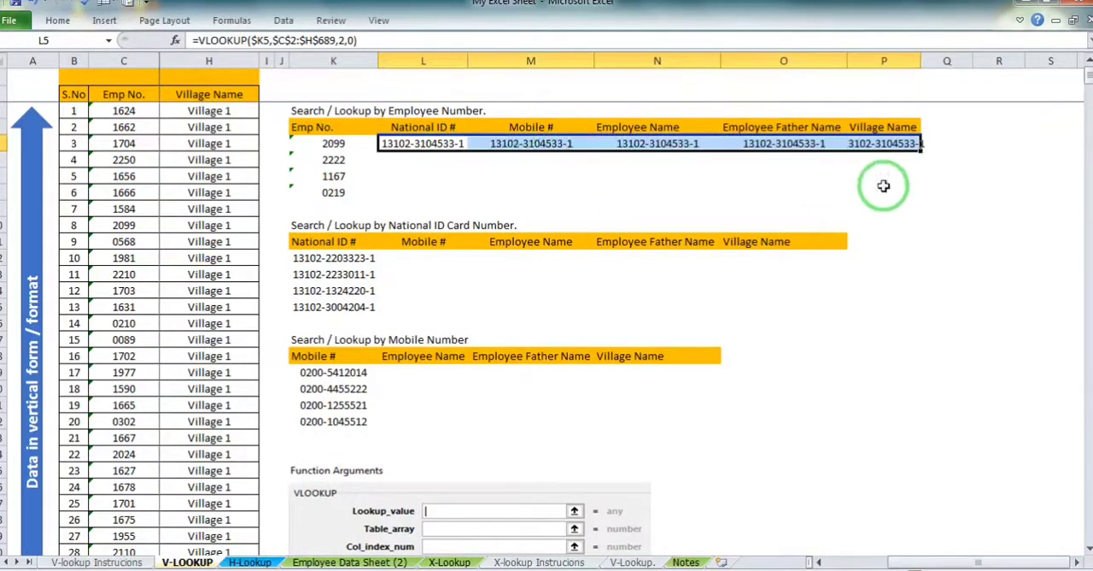
Set the Col_index_num of the VLOOKUP in L5 to 3
click(339, 40)
text(2)
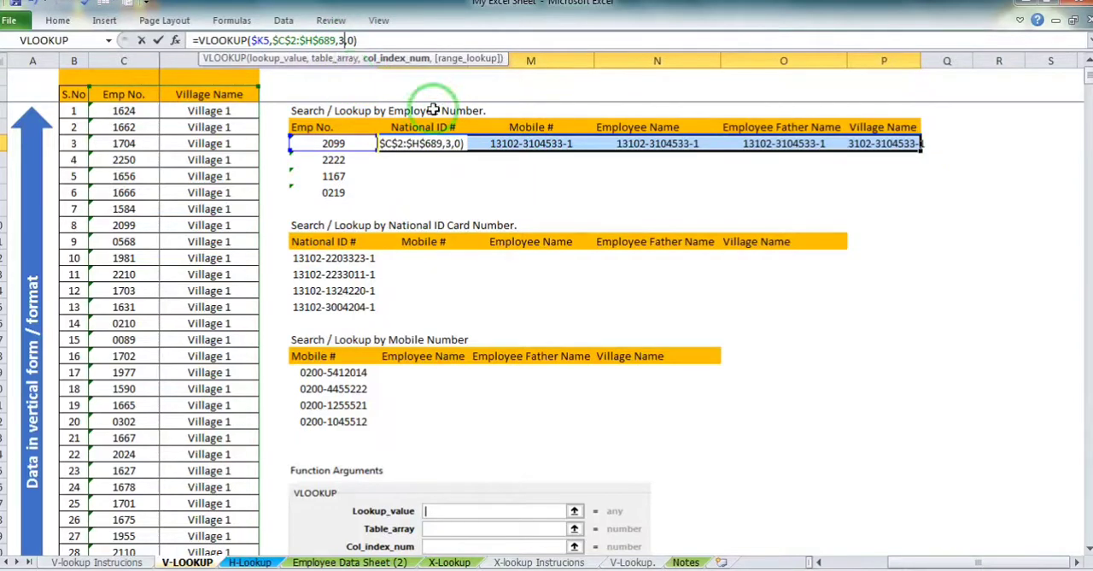
key(Return)
Set the Col_index_num of the Employee Name VLOOKUP in N5 to 4
click(619, 146)
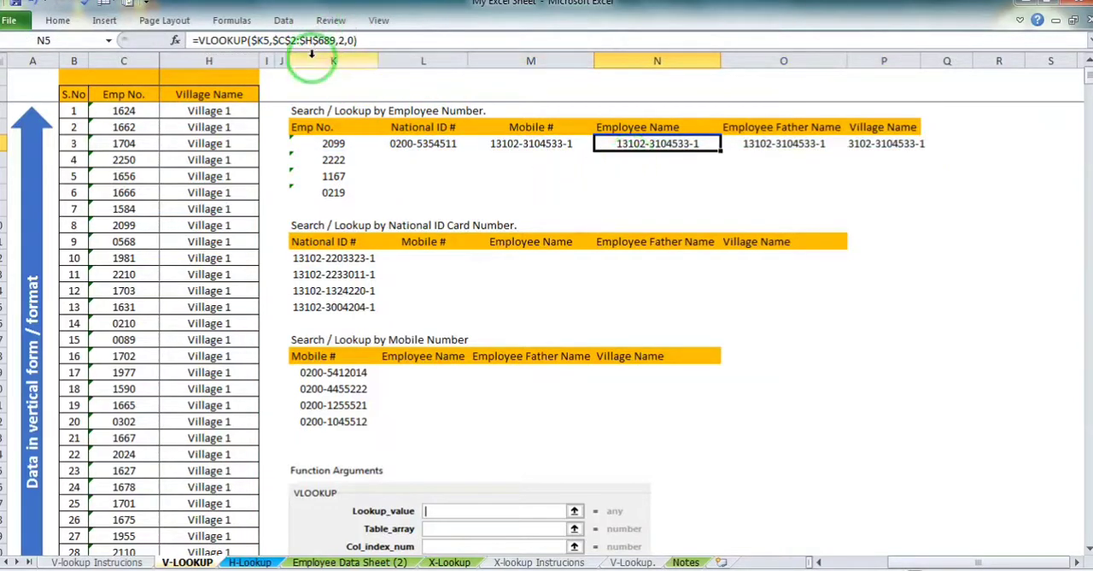
click(339, 40)
key(BackSpace)
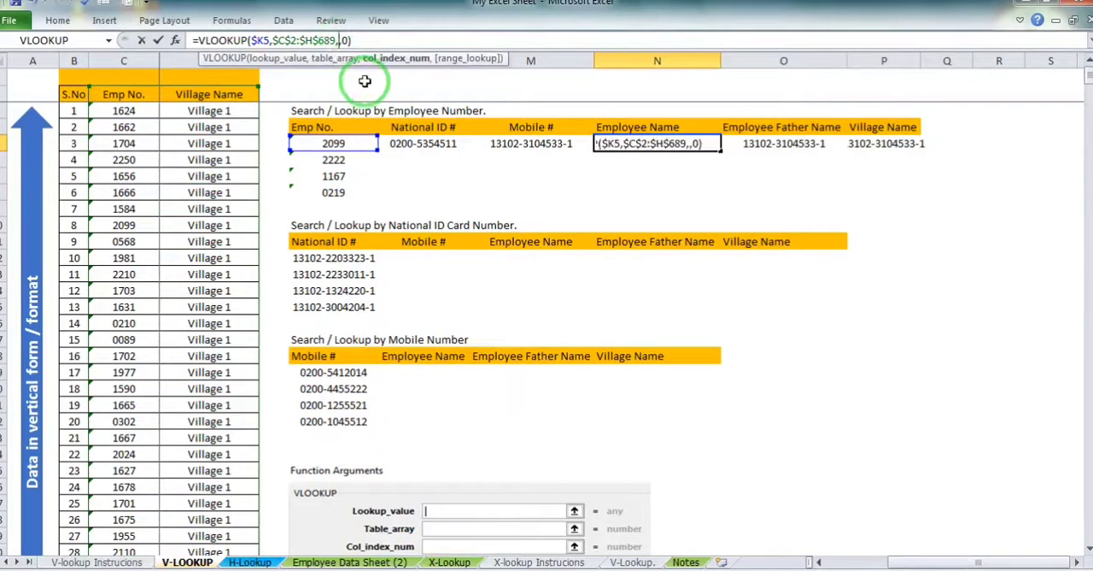
text(4)
key(Return)
Set the Col_index_num of the Employee Father Name VLOOKUP in O5 to 5
click(757, 144)
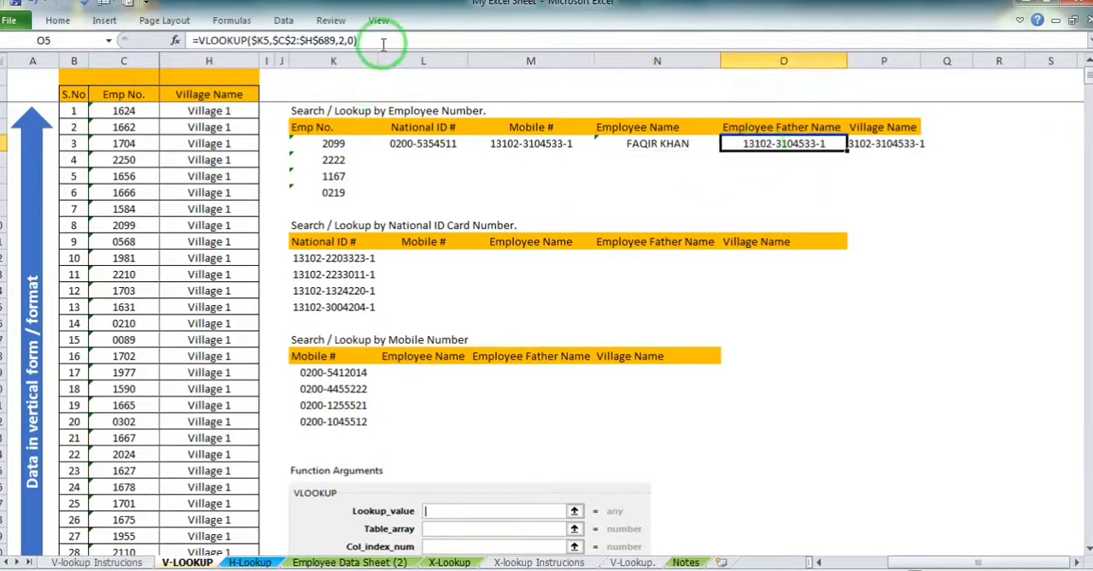
click(350, 41)
key(BackSpace)
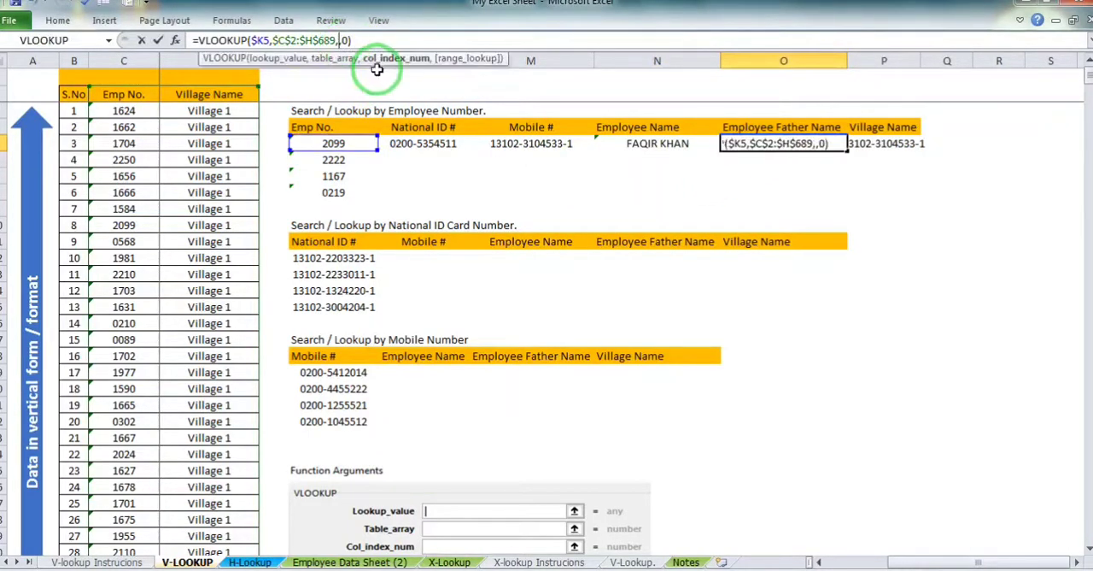
text(5)
key(Return)
Change P5's Col_index_num so it retrieves the village name, and fill the L5:P5 formulas down to row 8
click(884, 143)
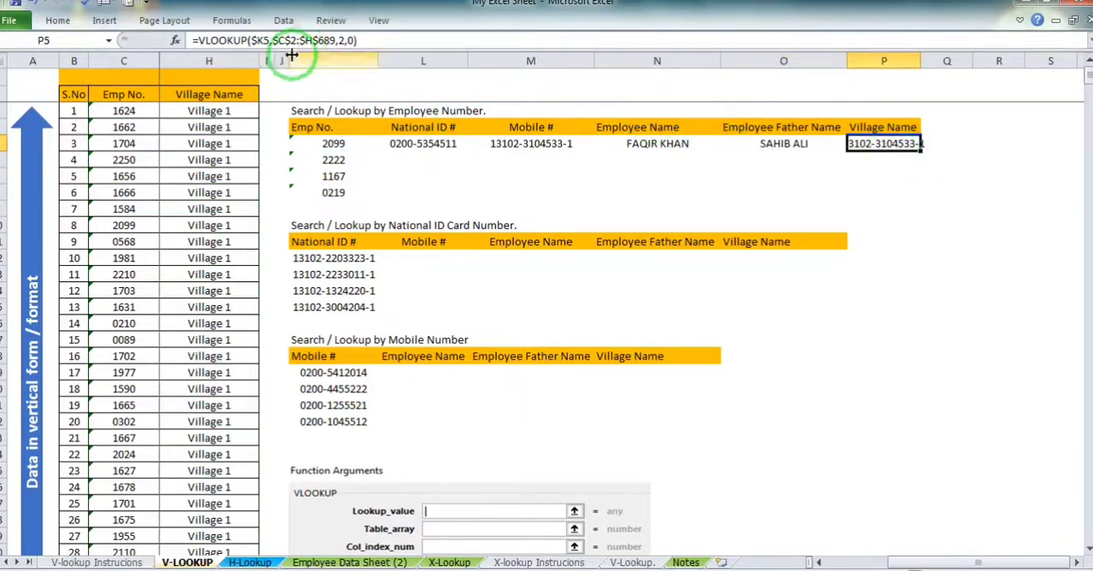
click(340, 40)
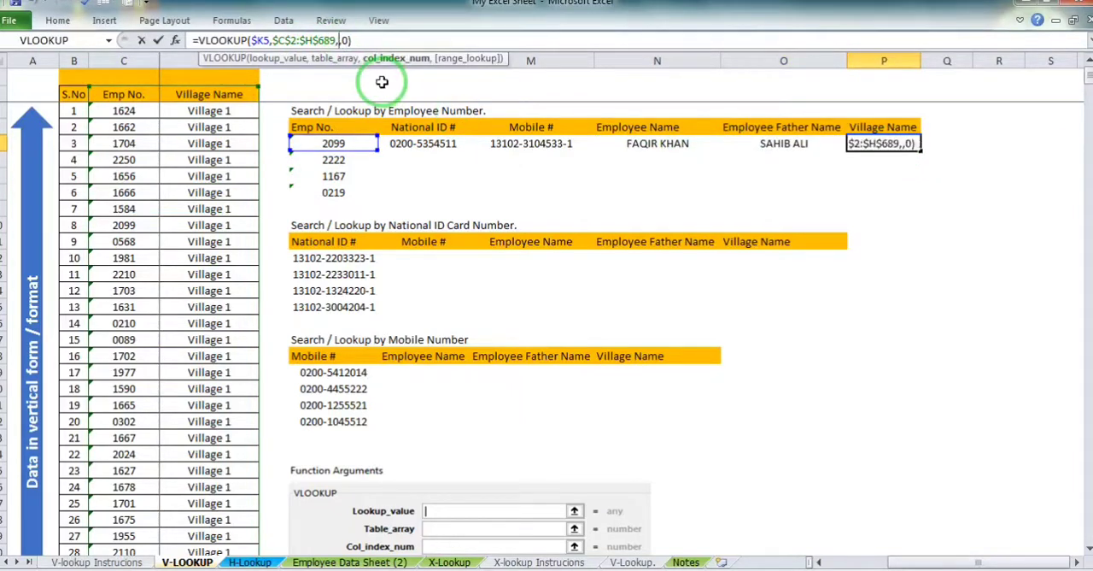
key(Return)
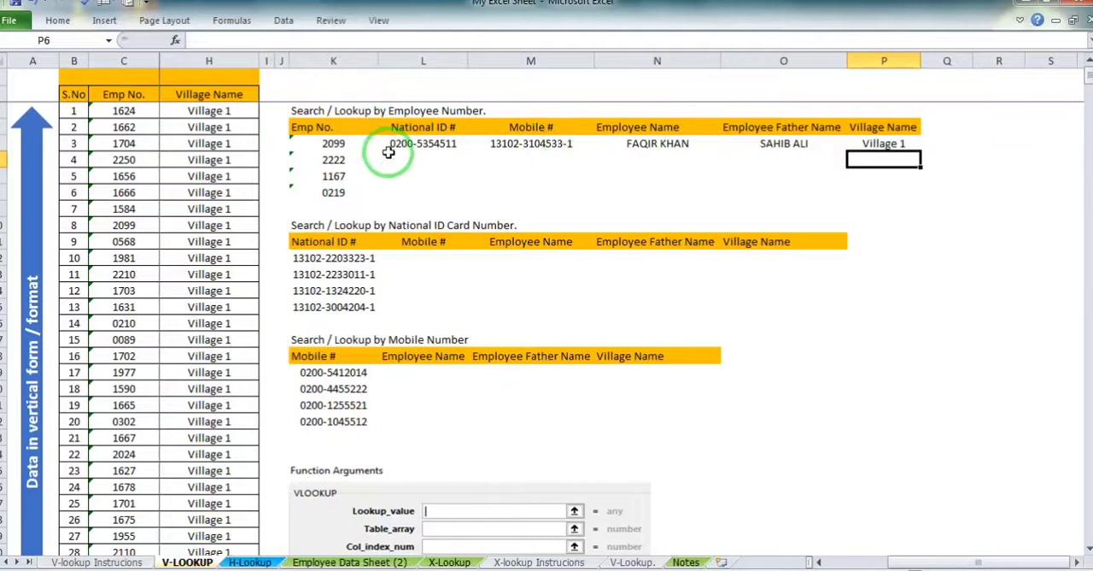
drag(402, 143, 915, 202)
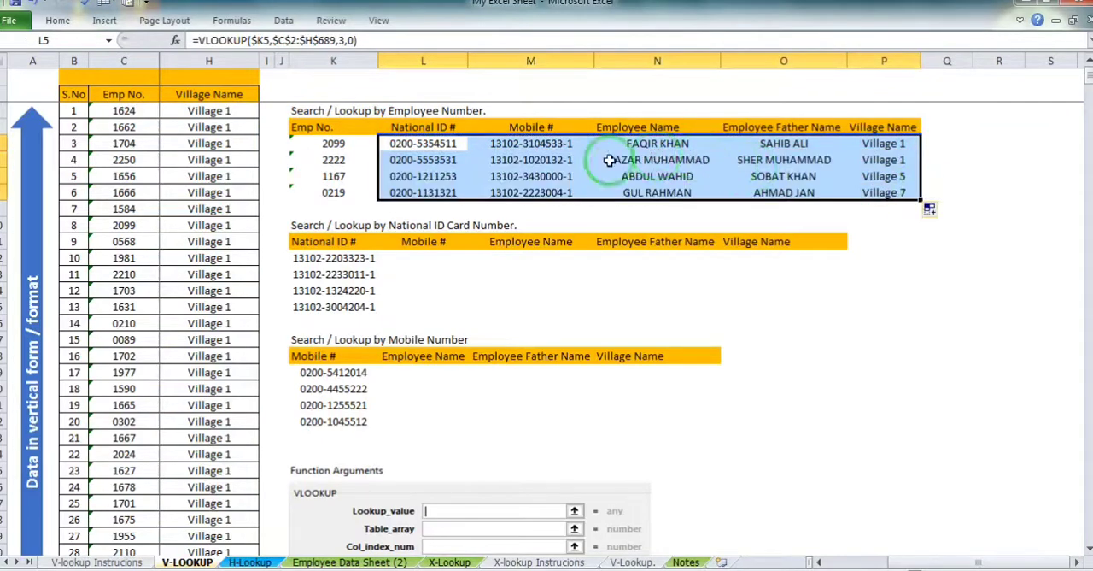
click(619, 160)
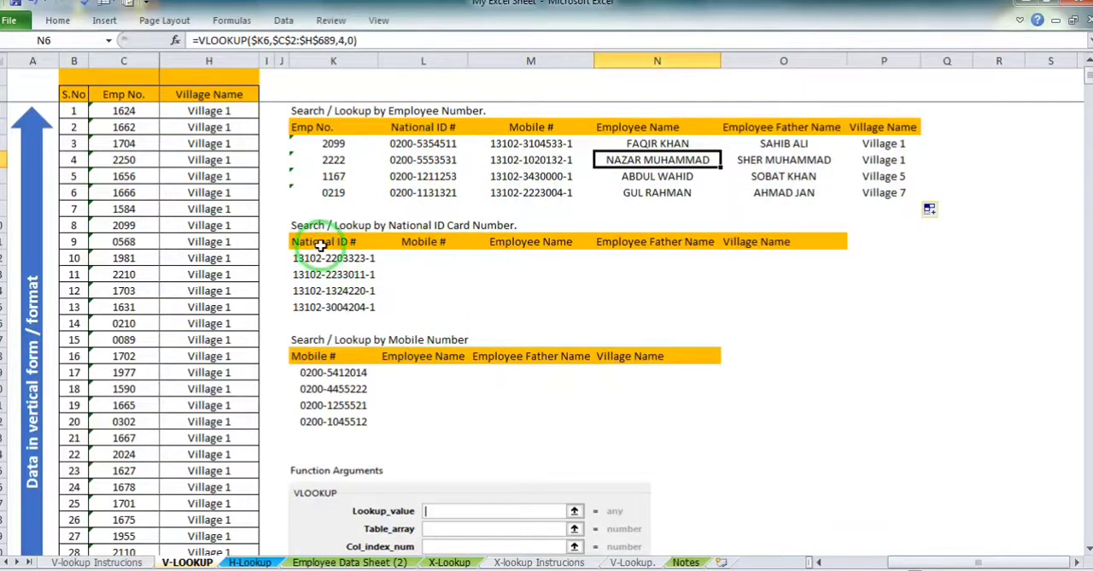
Copy the VLOOKUP formula from L5 into L12, the first Mobile # cell of the lookup-by-National-ID table
click(415, 260)
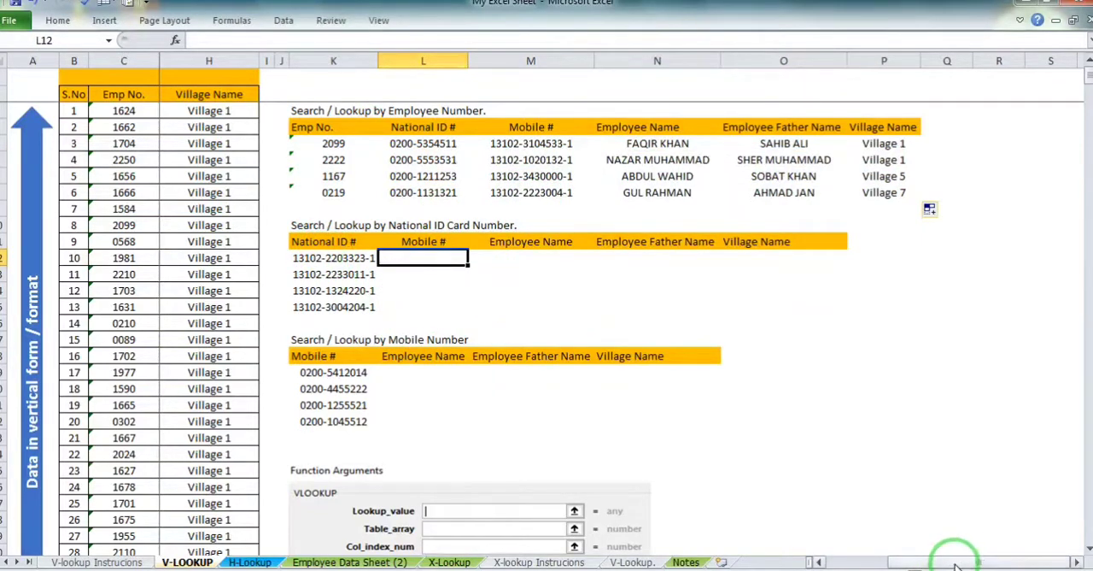
drag(952, 564, 916, 564)
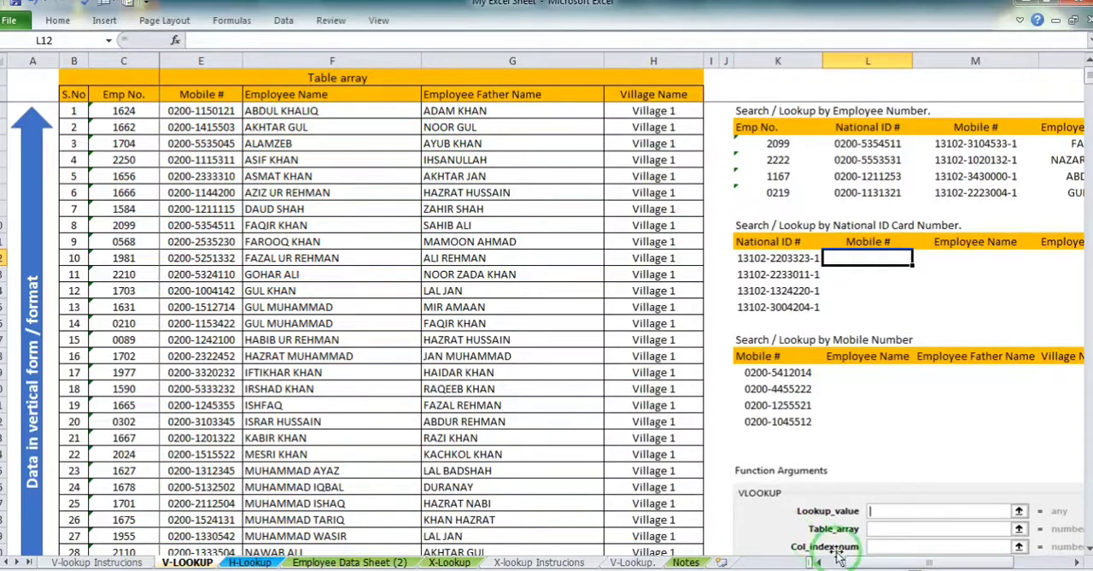
drag(914, 564, 901, 564)
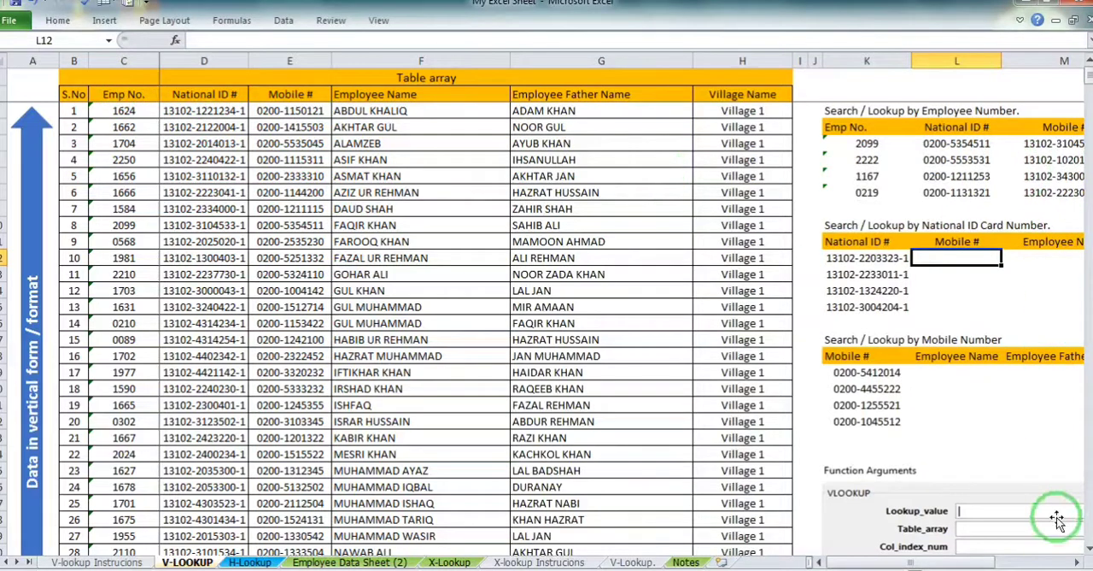
click(1078, 562)
click(1078, 562)
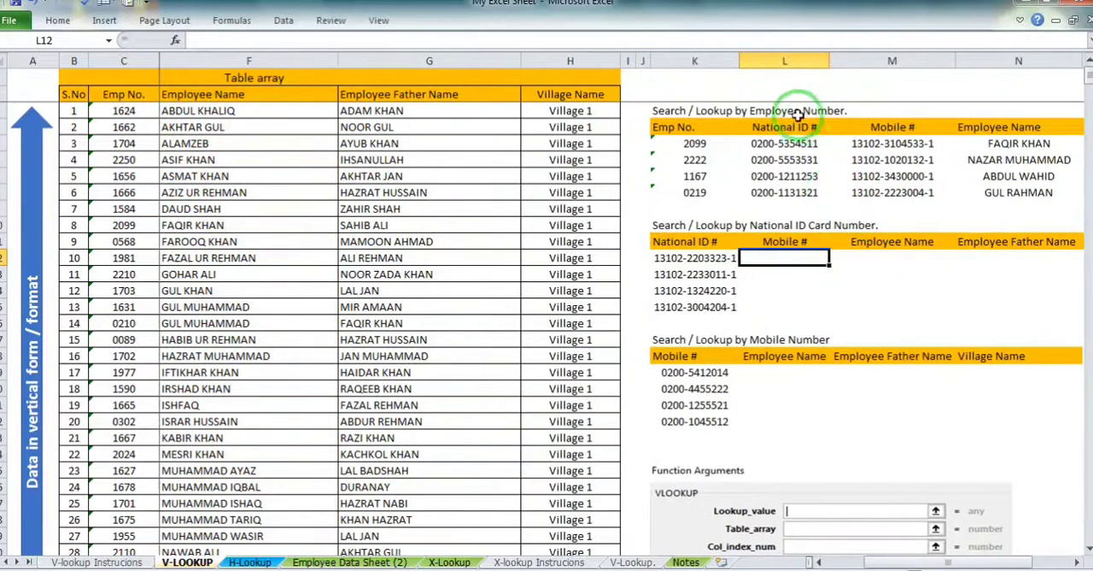
click(784, 142)
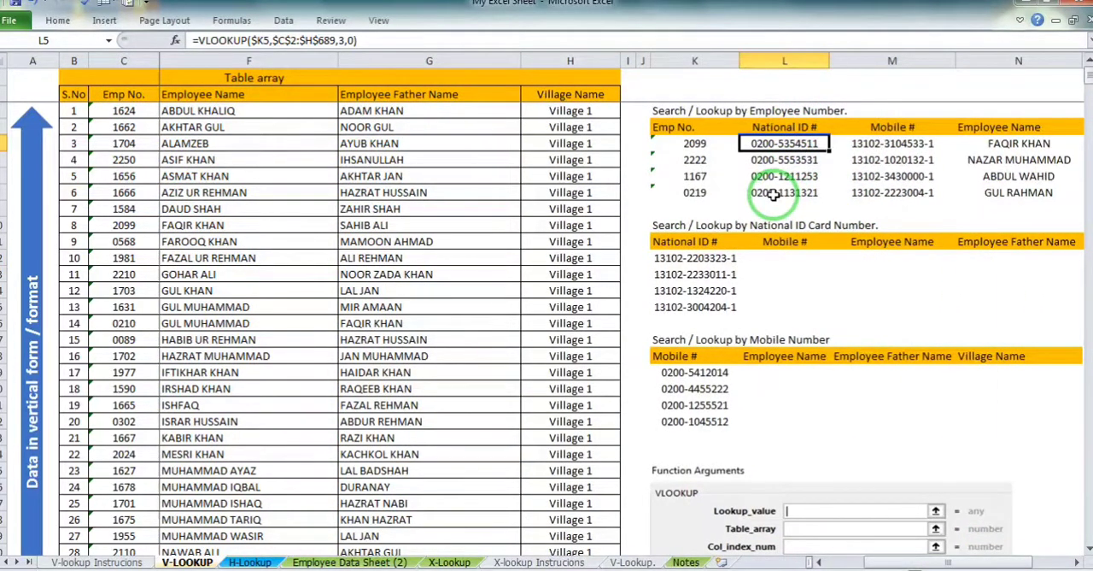
click(782, 261)
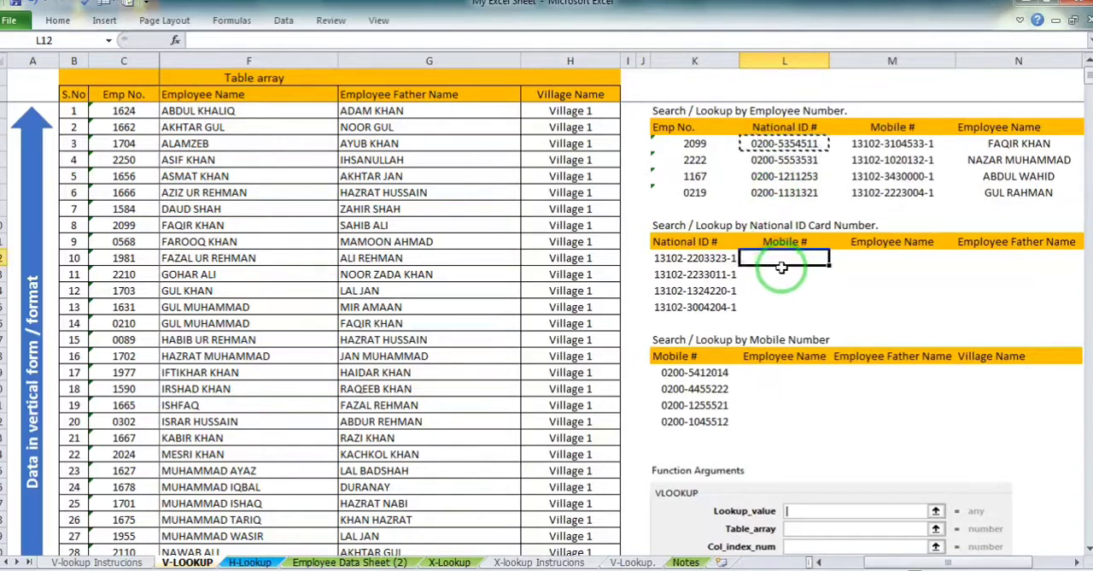
text(=VLOOKUP($K12,$C$2:$H$689,3,0))
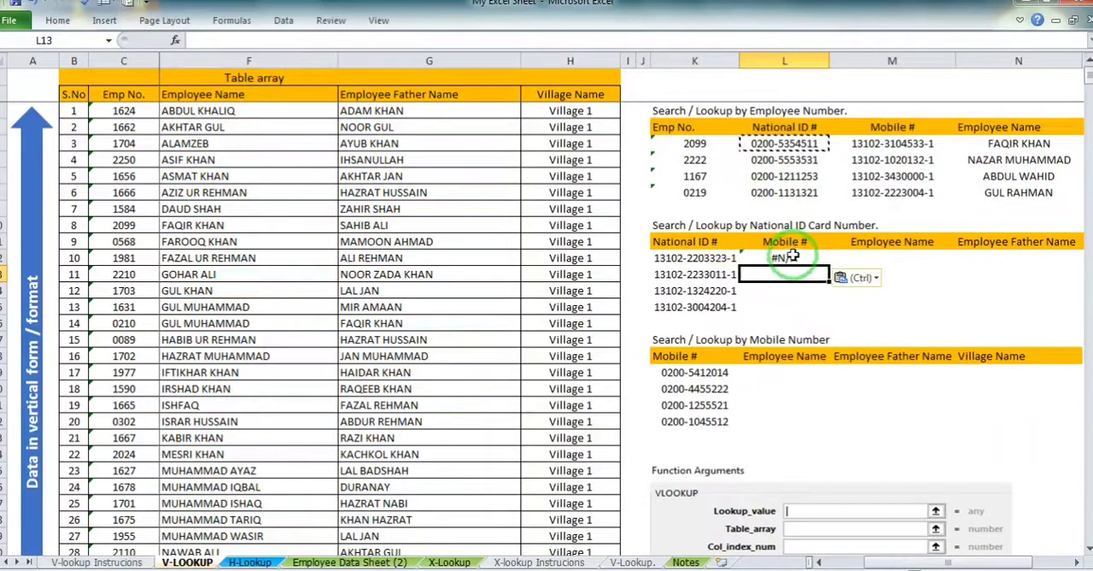
Change the Table_array in L12's VLOOKUP to $D$2:$H$689 so it starts at the National ID column
click(325, 40)
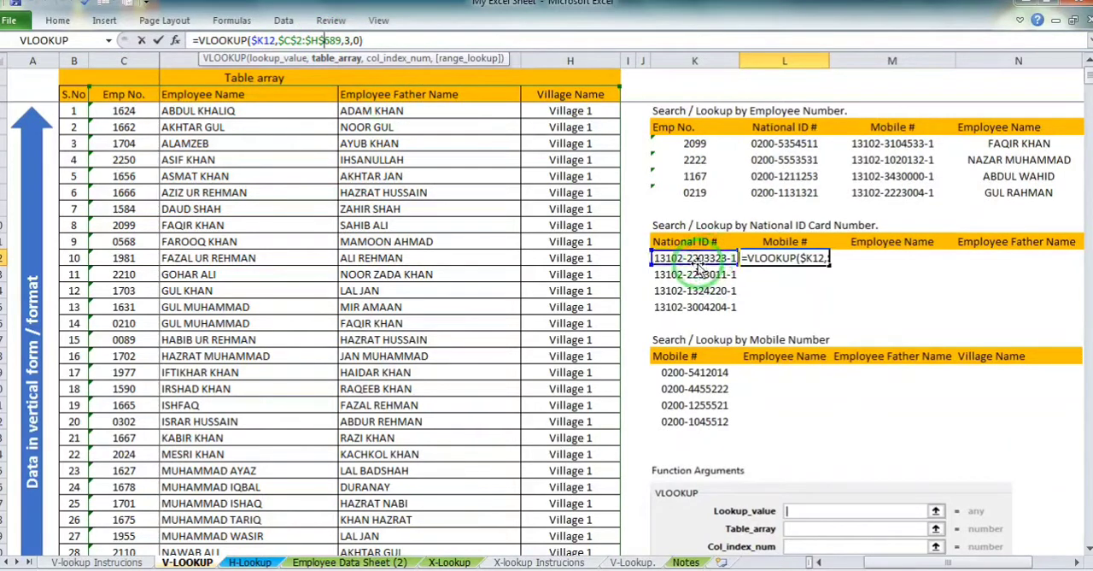
drag(1047, 559, 952, 561)
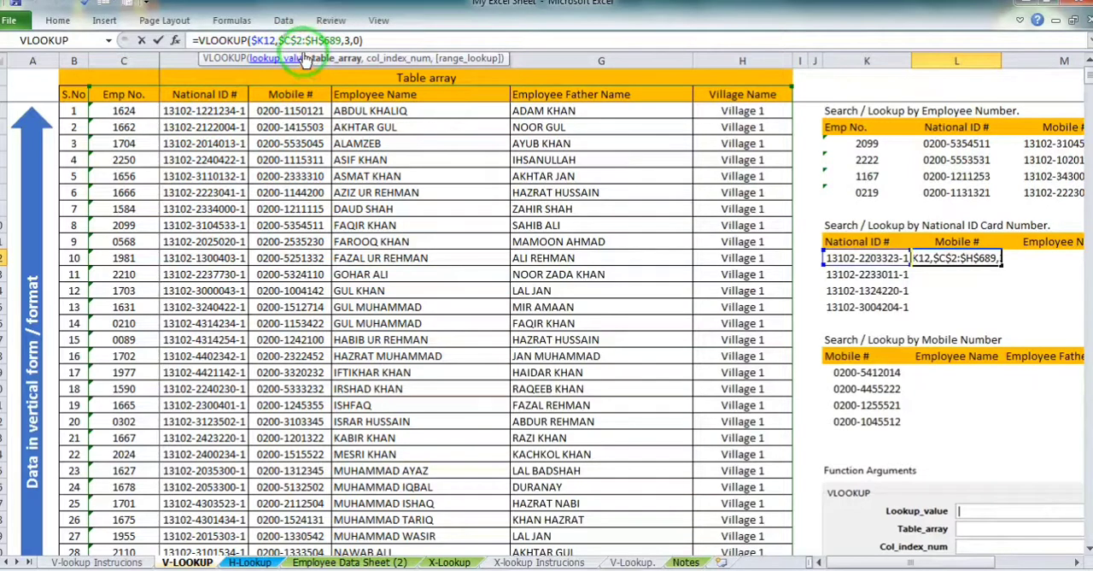
key(BackSpace)
text(d)
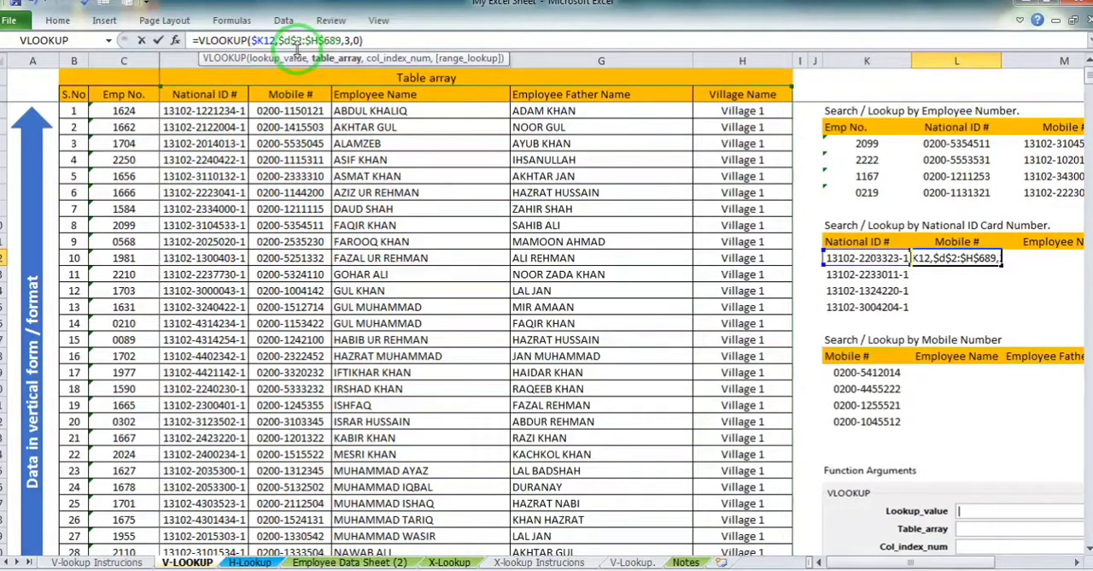
key(Return)
Fill the VLOOKUP from L12 down to row 15 and across to column O
click(956, 257)
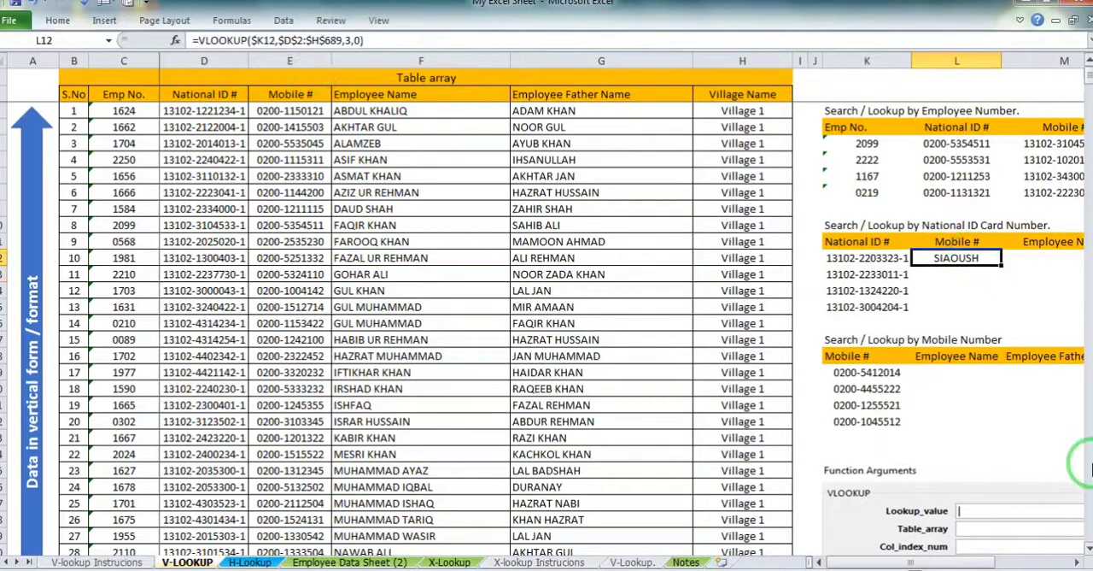
click(1076, 562)
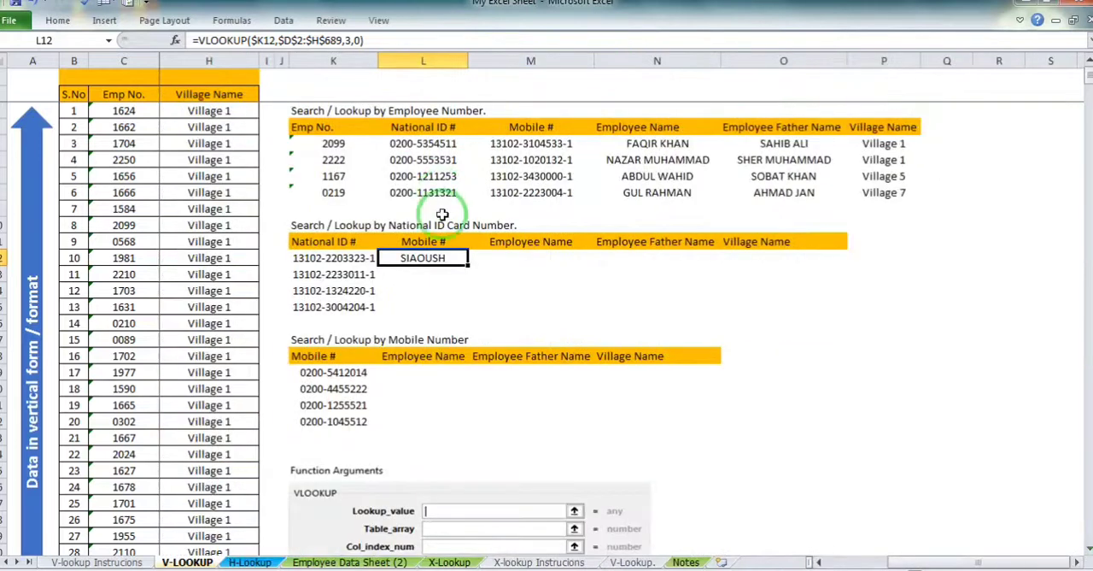
drag(468, 265, 470, 313)
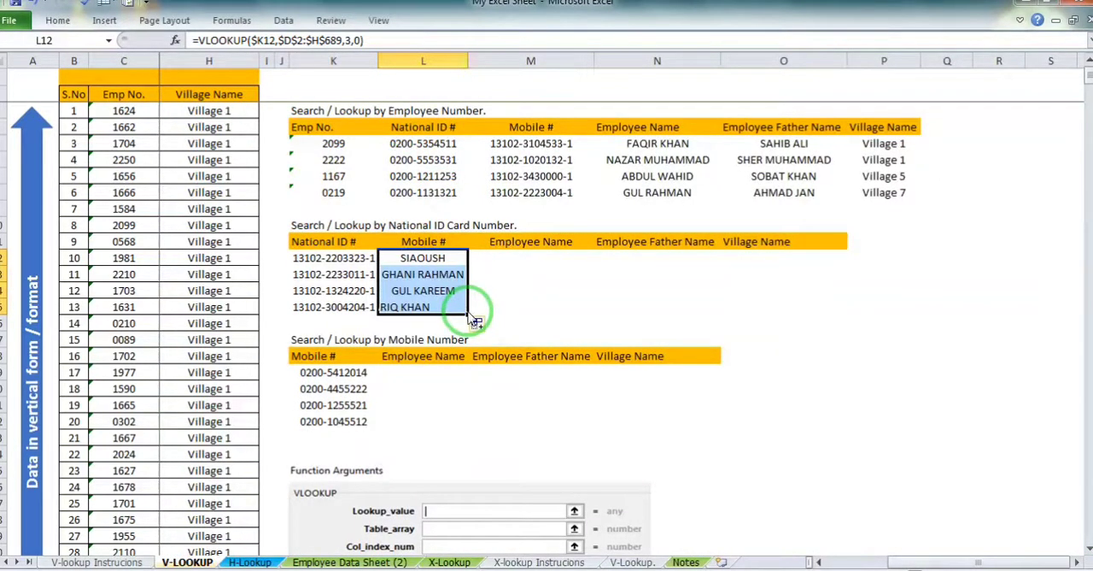
drag(470, 313, 776, 313)
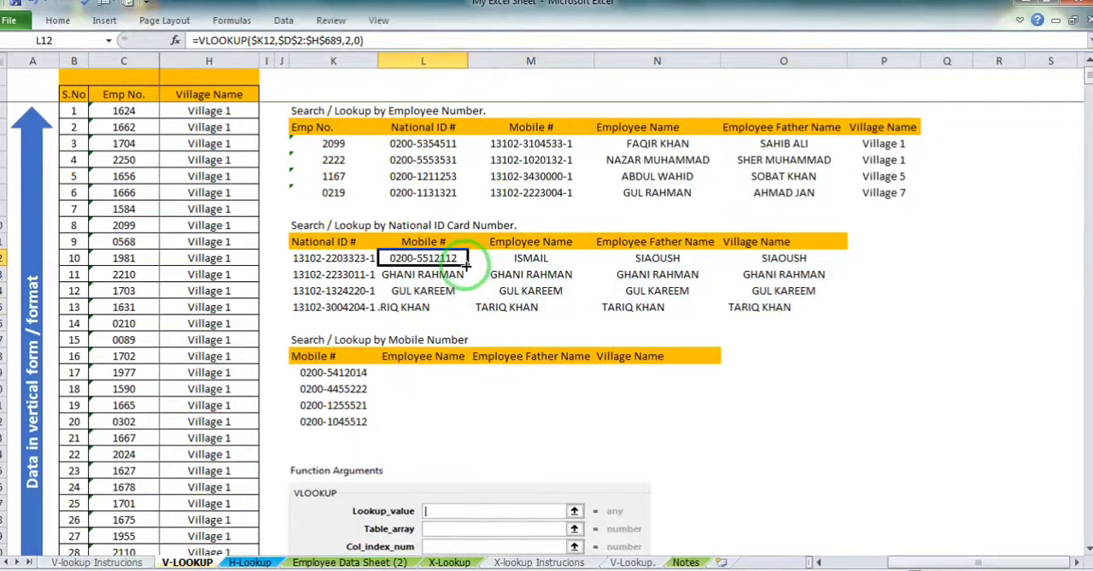
Set the Col_index_num in L12 to 2 and fill the formula down to L15 and across to O12
double_click(467, 264)
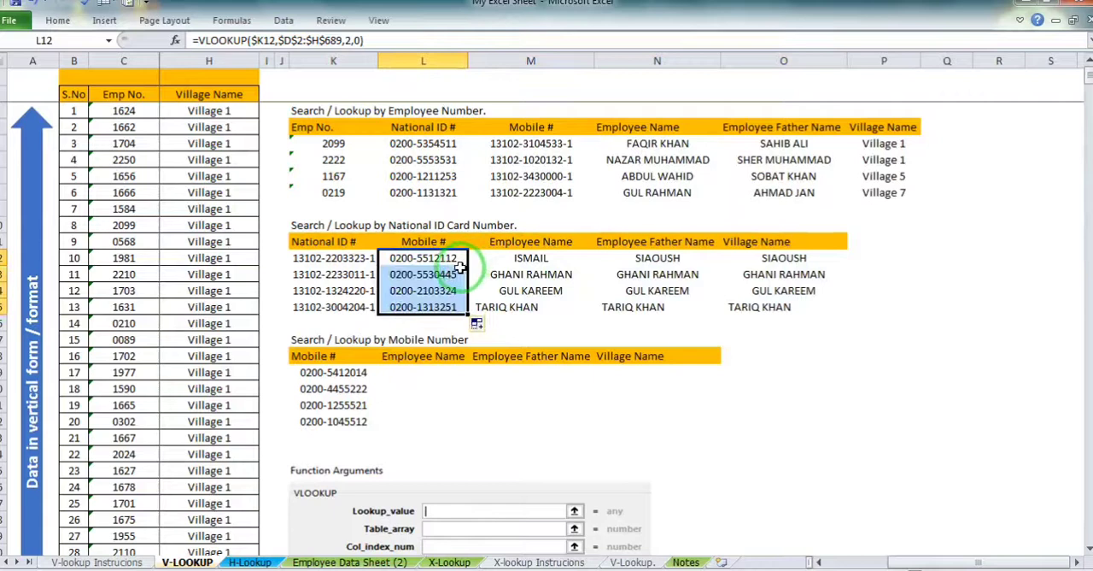
click(451, 258)
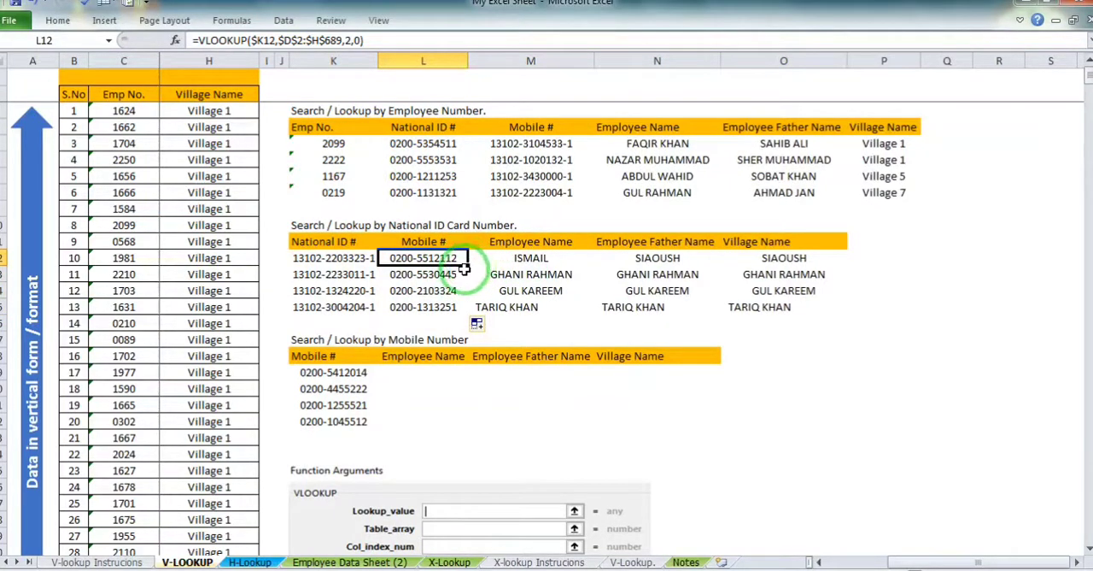
drag(467, 265, 798, 261)
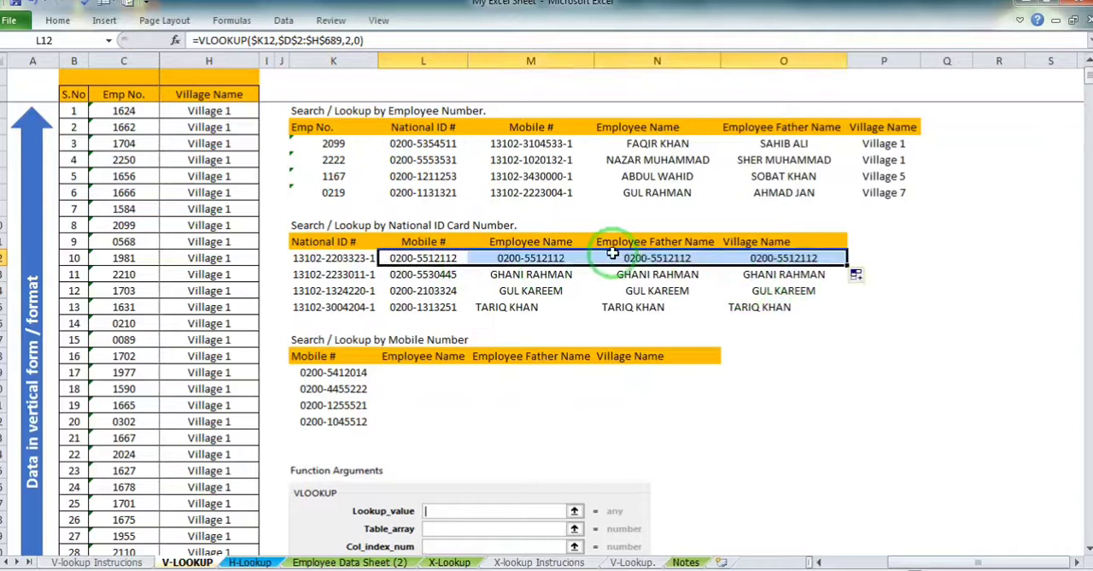
Set the Col_index_num of the Employee Name VLOOKUP in M12 to 3 and fill it down to M15
click(568, 257)
click(366, 40)
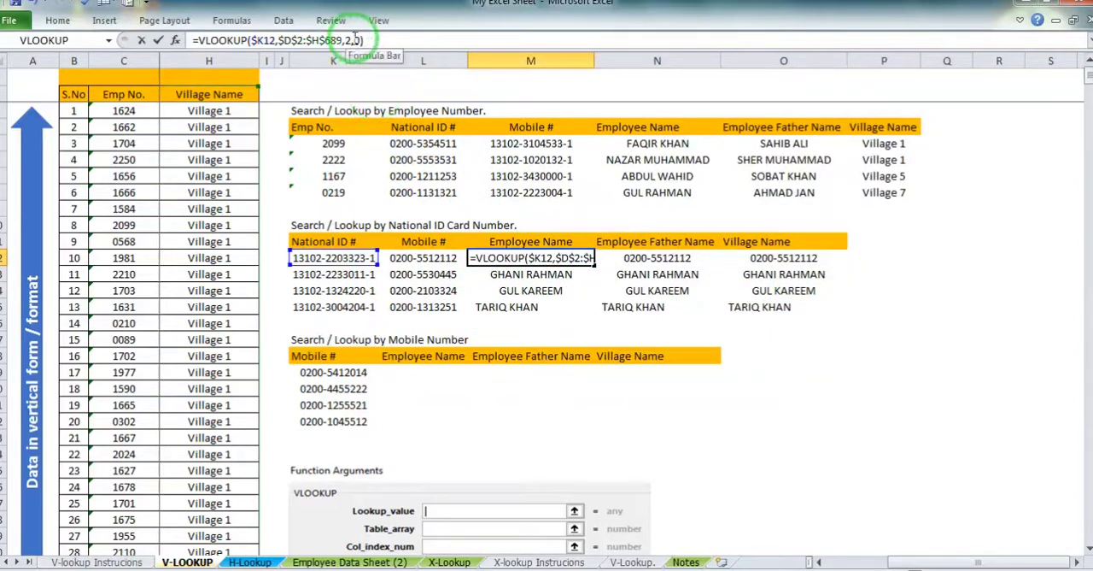
key(Left)
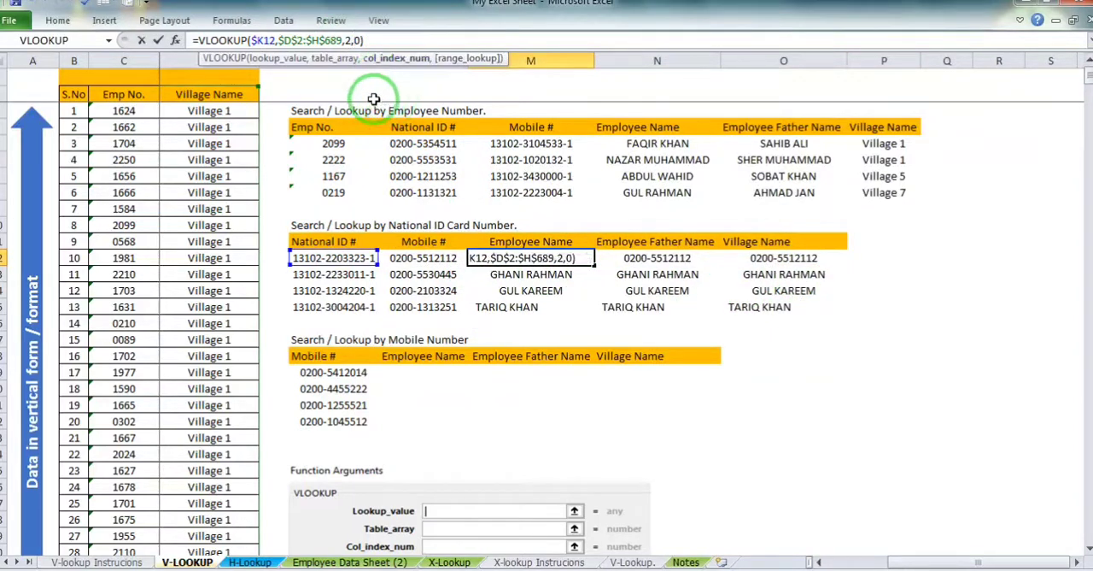
key(BackSpace)
text(3)
key(Return)
click(560, 258)
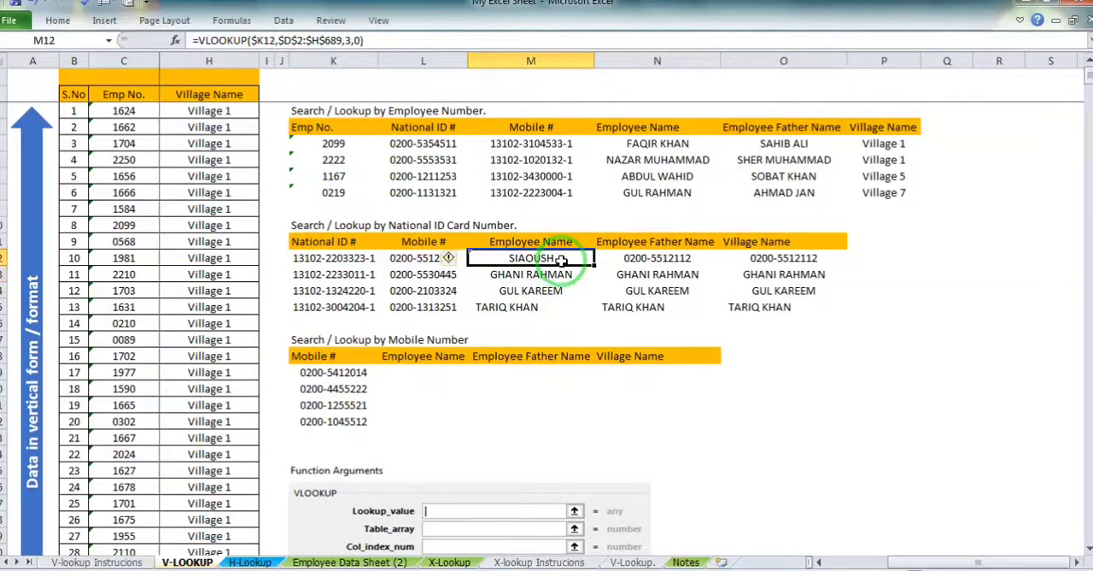
double_click(593, 266)
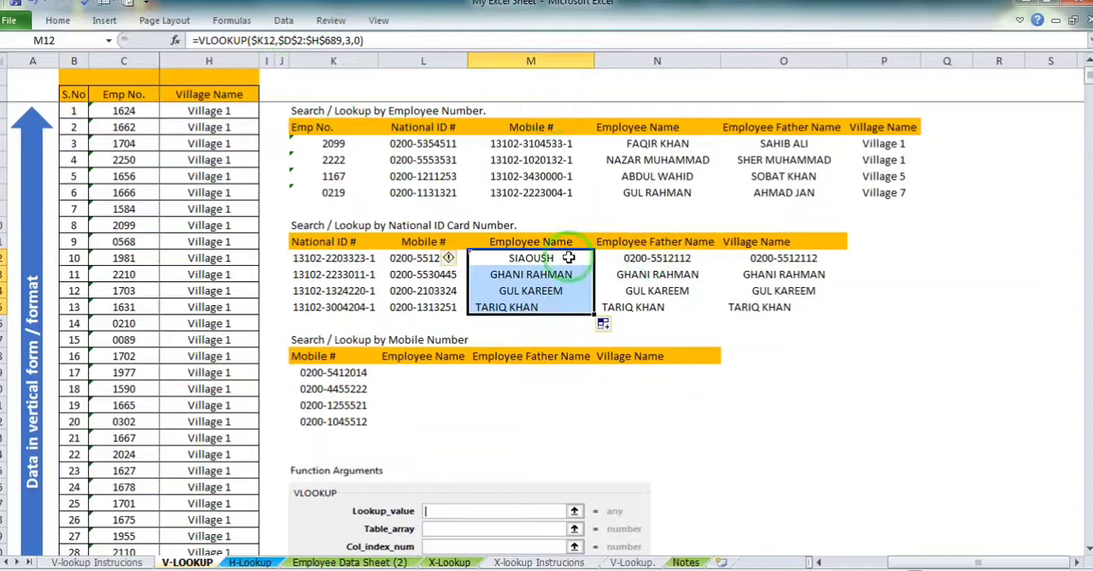
Set the Col_index_num of the Employee Father Name VLOOKUP in N12 to 4
click(568, 257)
click(640, 261)
click(569, 257)
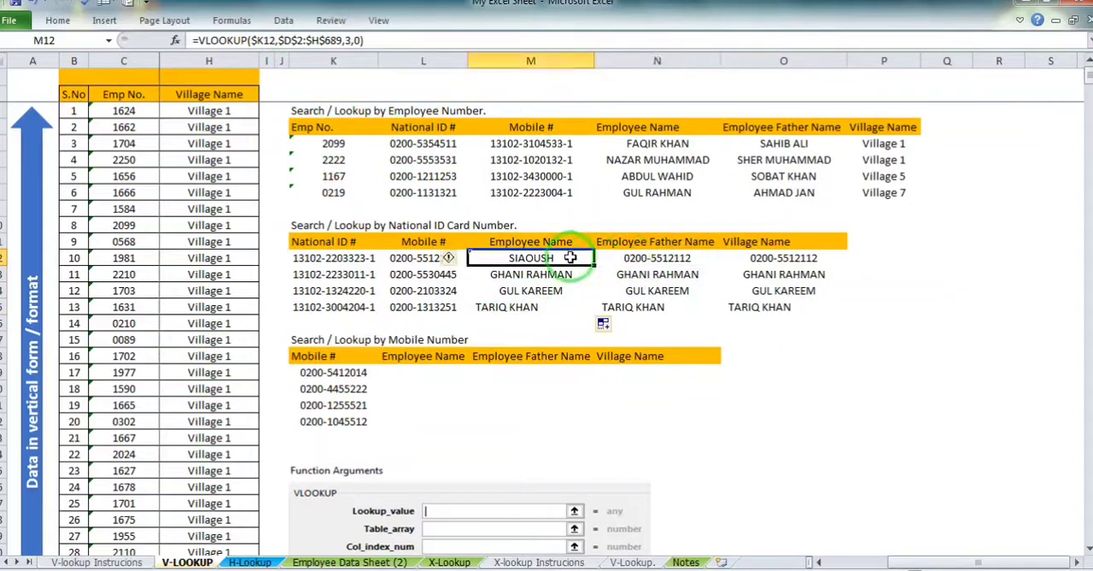
click(654, 260)
double_click(347, 40)
text(2)
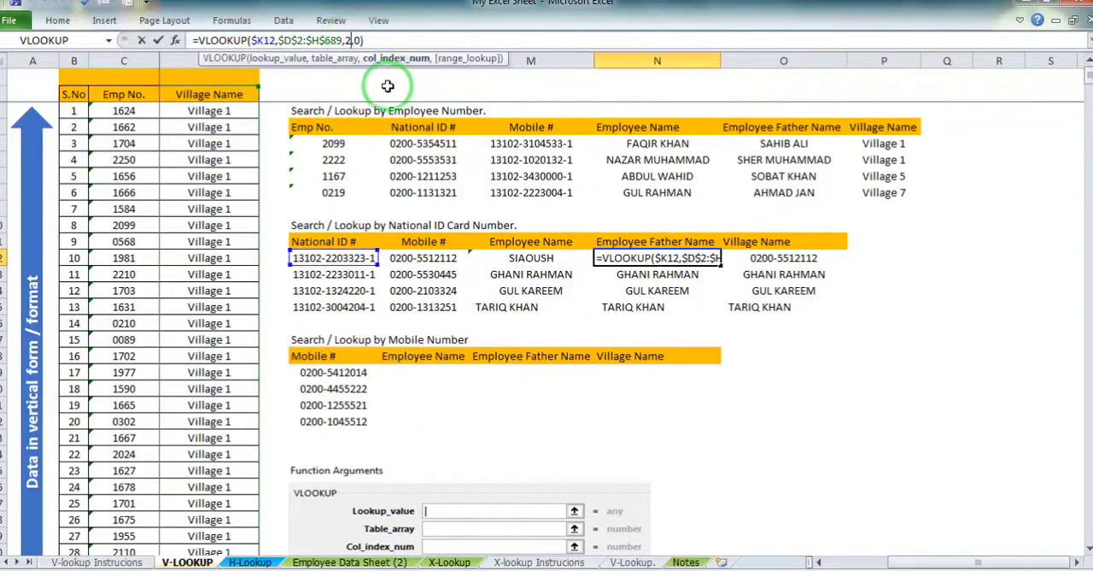
key(BackSpace)
text(4)
key(Return)
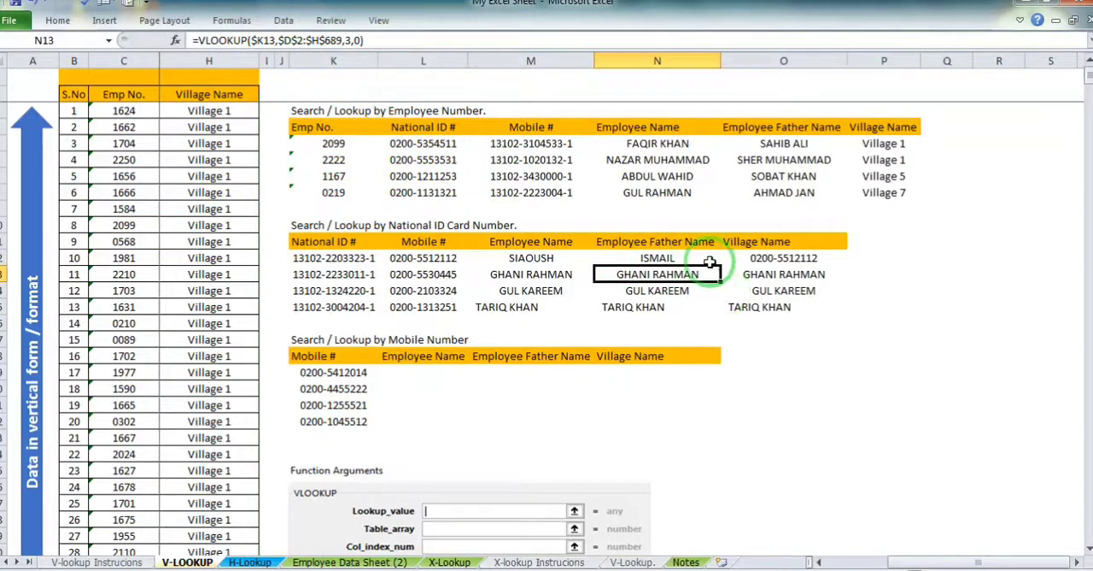
Fill the Employee Father Name VLOOKUP from N12 down to N15
click(668, 246)
click(666, 257)
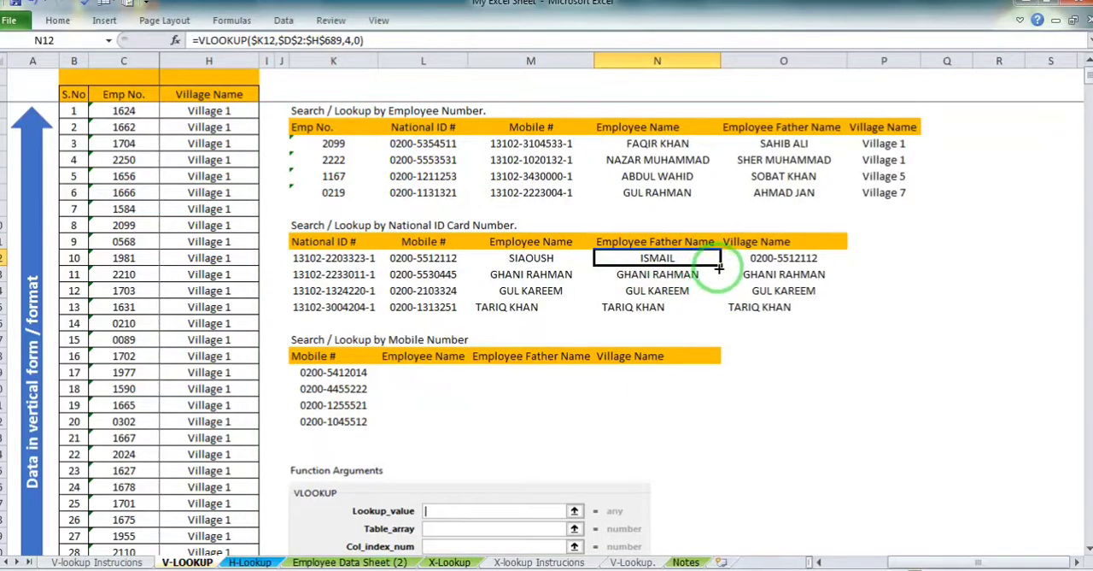
double_click(720, 265)
Set the Col_index_num of the Village Name VLOOKUP in O12 to 5 and fill it down to O15
click(783, 261)
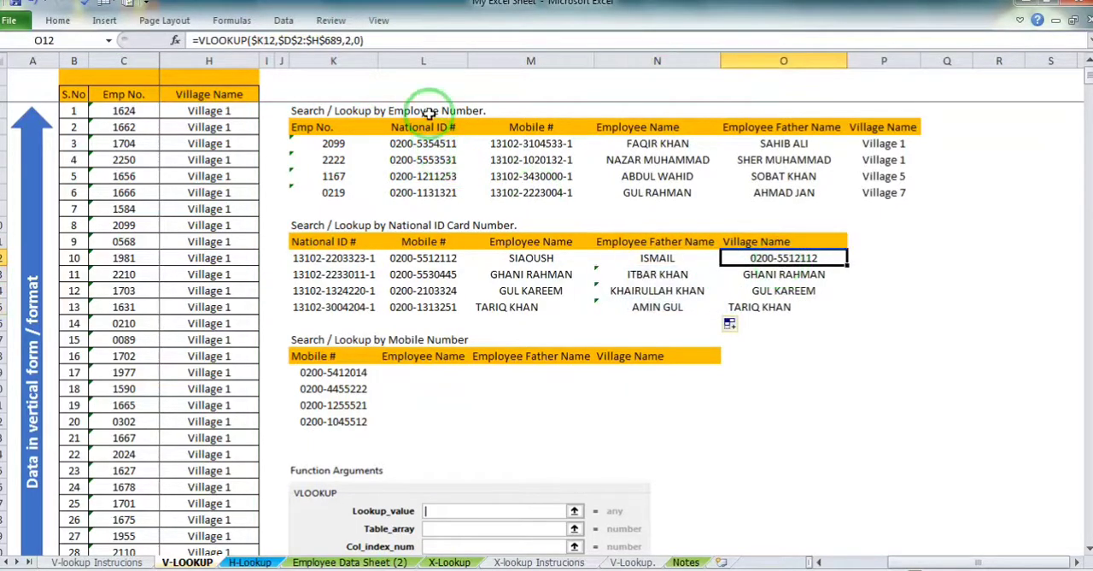
click(350, 40)
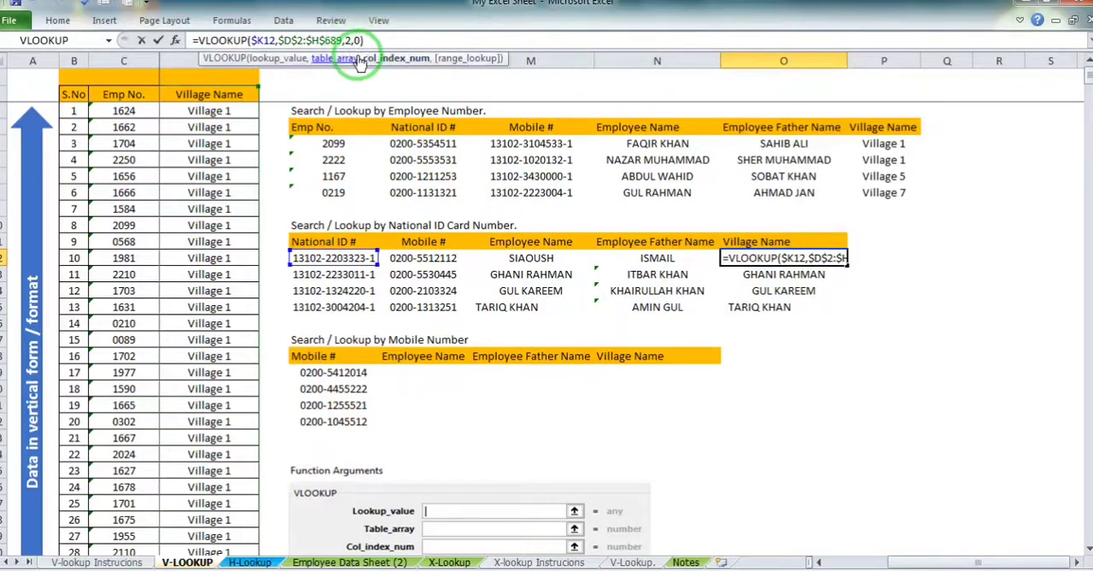
key(Return)
click(764, 260)
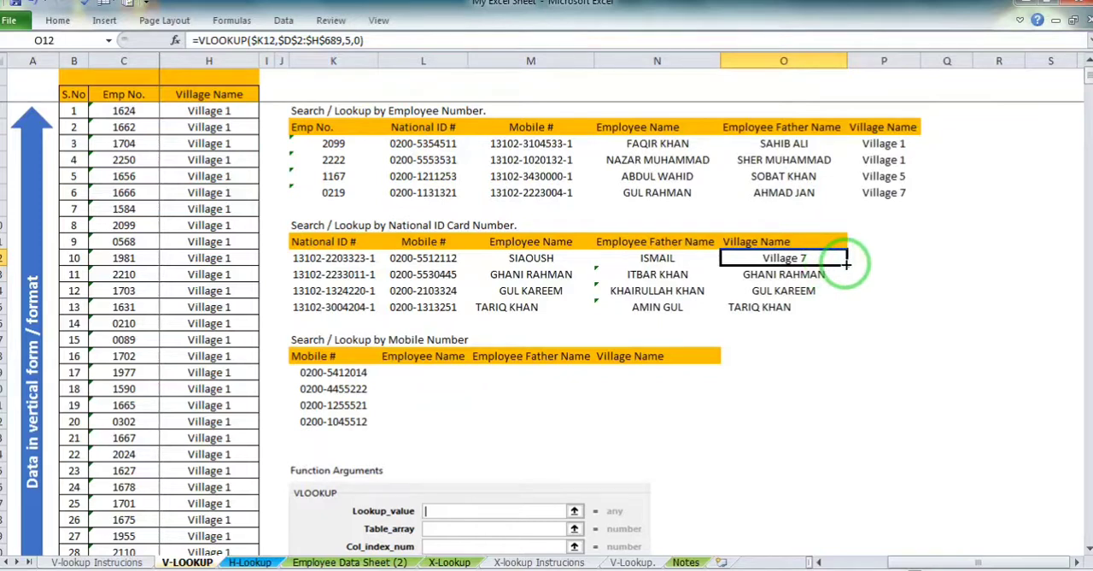
drag(847, 264, 820, 313)
click(784, 290)
Select the empty result range L19:N22 in the table for lookup by mobile number
drag(1004, 566, 944, 567)
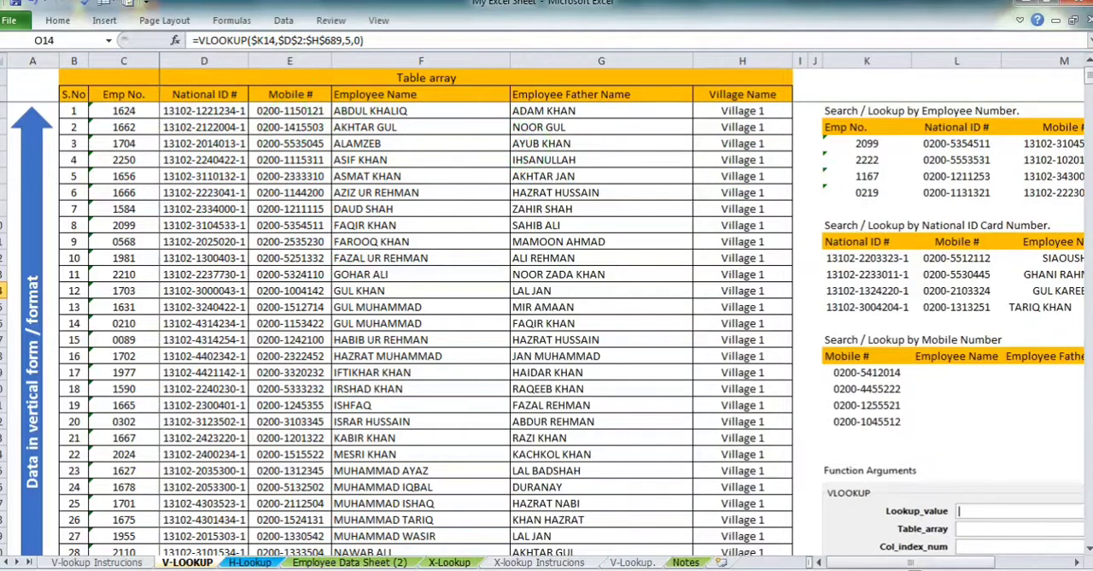
click(1077, 564)
click(1077, 564)
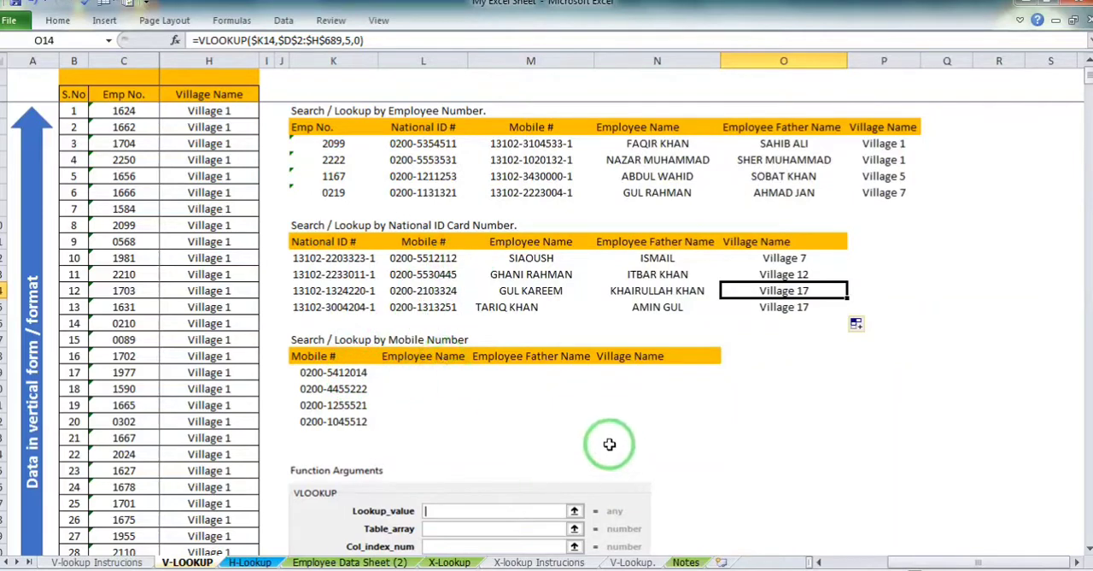
click(413, 374)
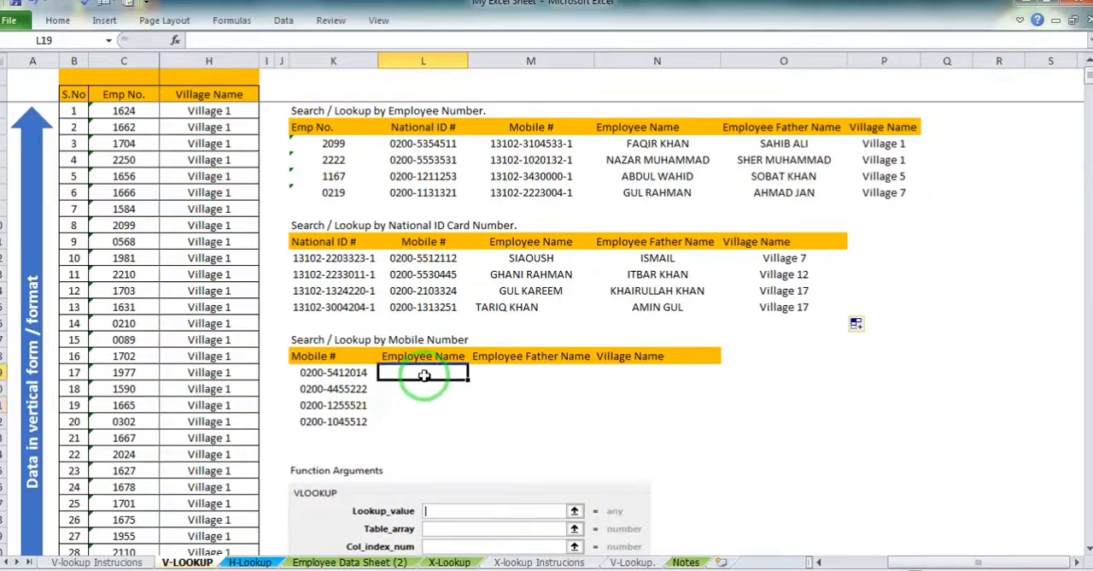
click(423, 258)
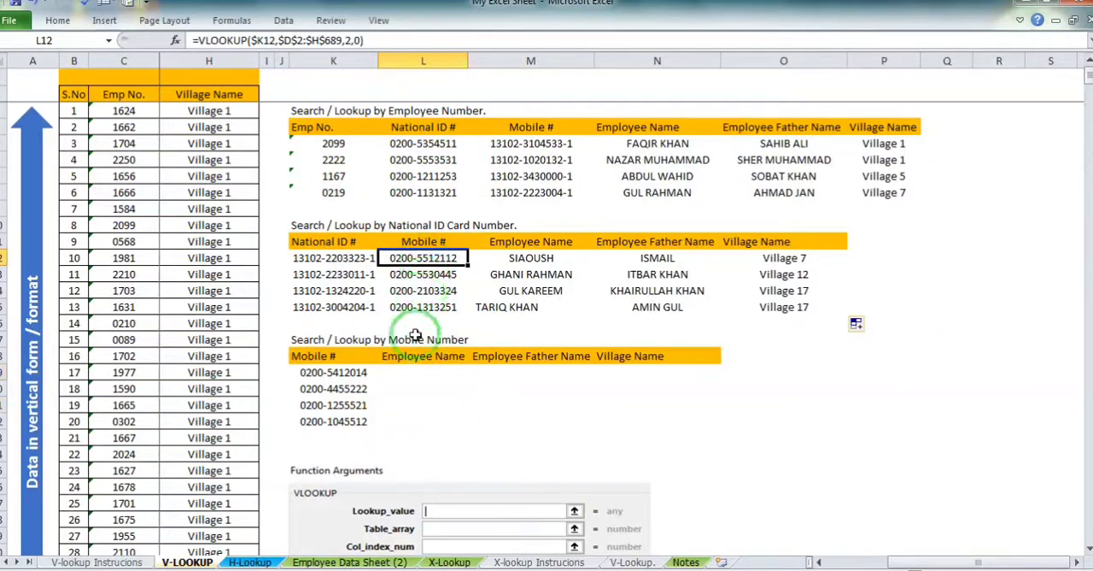
click(416, 386)
drag(408, 369, 689, 419)
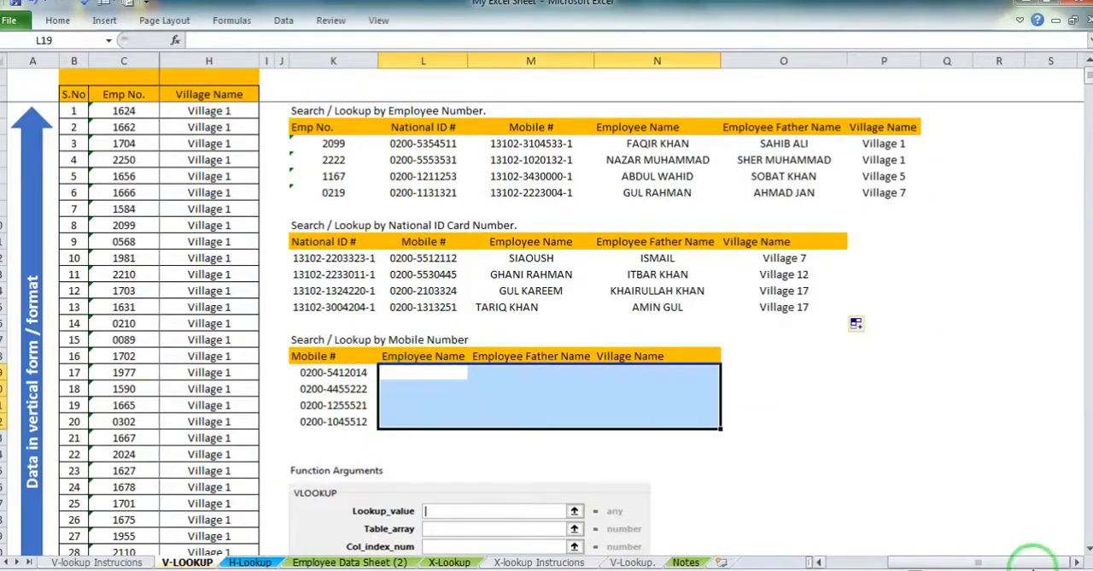
Look through the source employee table and switch to the V-Lookup. explanation sheet
drag(1023, 565, 953, 563)
scroll(486, 383, down, 5)
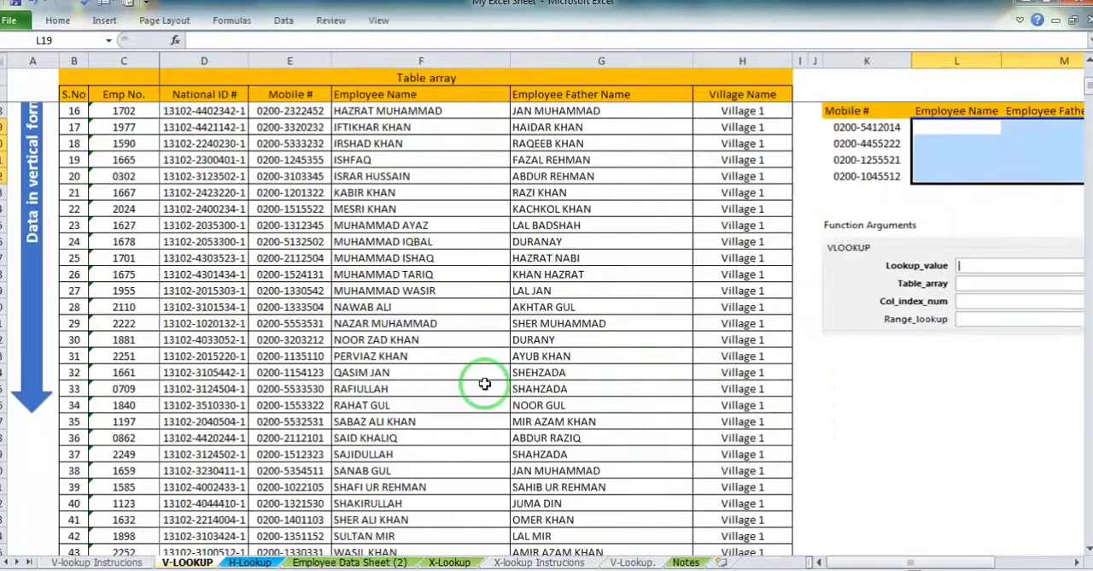
scroll(484, 385, up, 5)
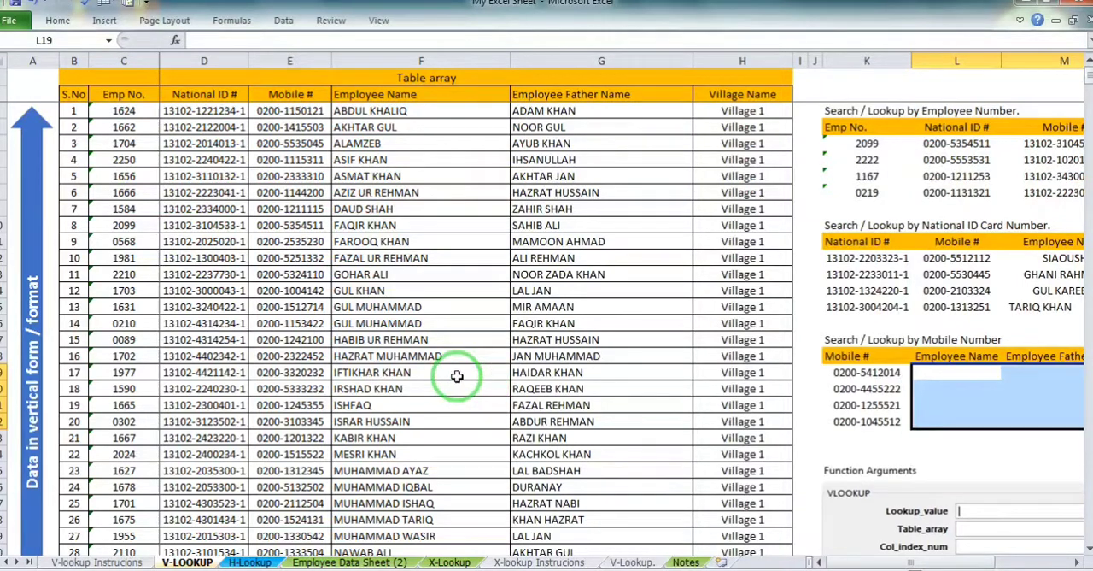
click(630, 562)
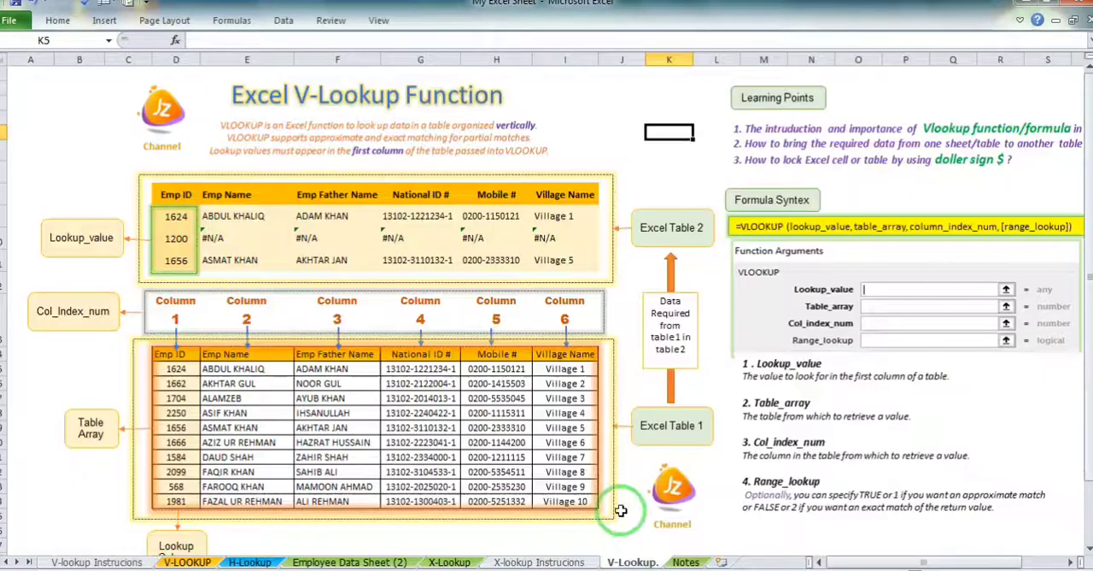